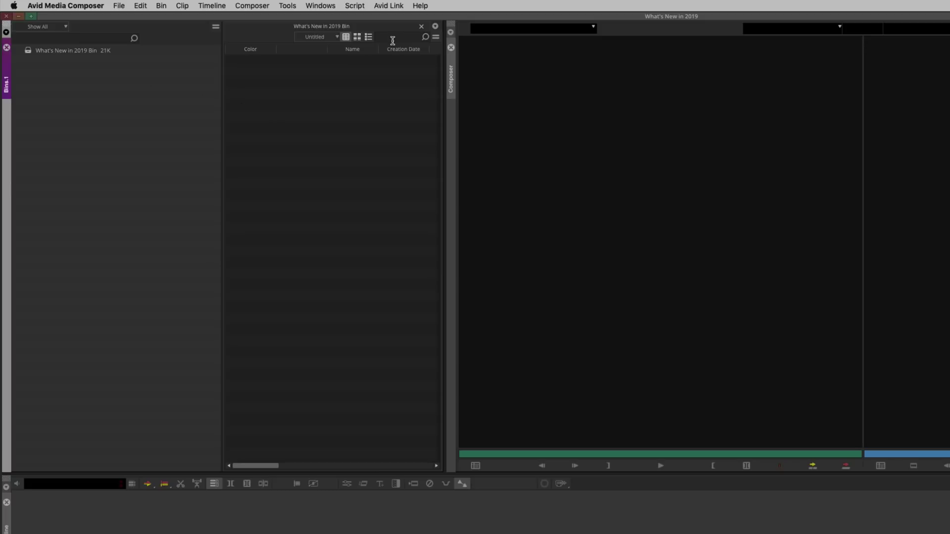
Close What's New in 2019 Bin, then reopen it from the Bins list in a widened docked panel
click(421, 26)
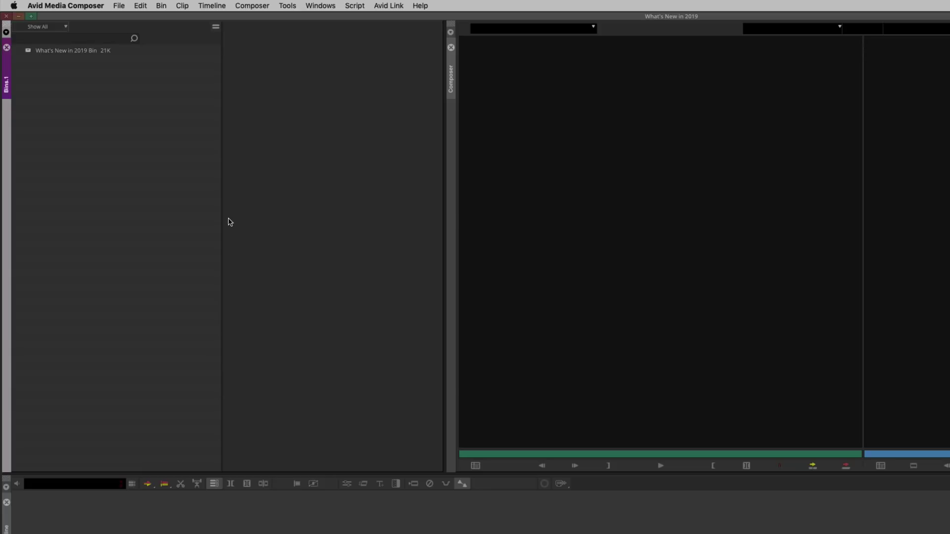
drag(222, 219, 443, 225)
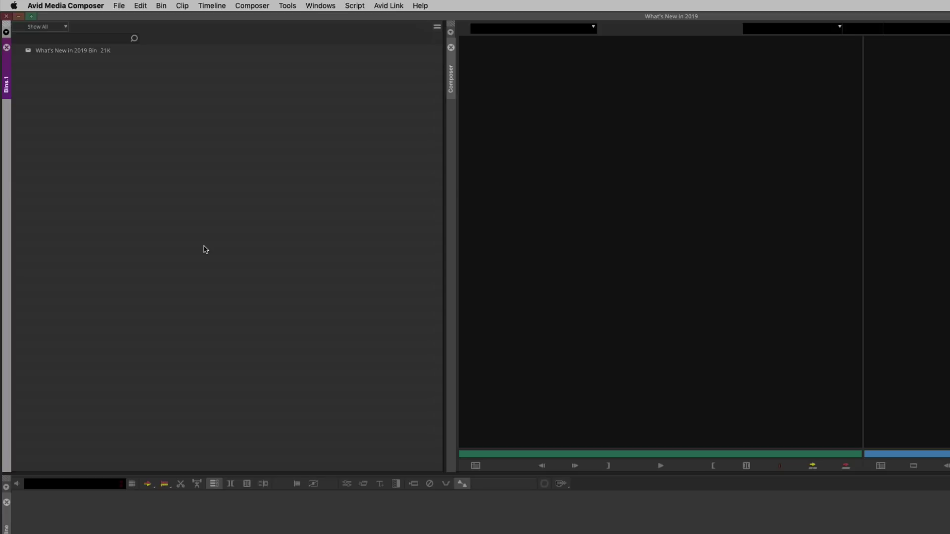
double_click(31, 51)
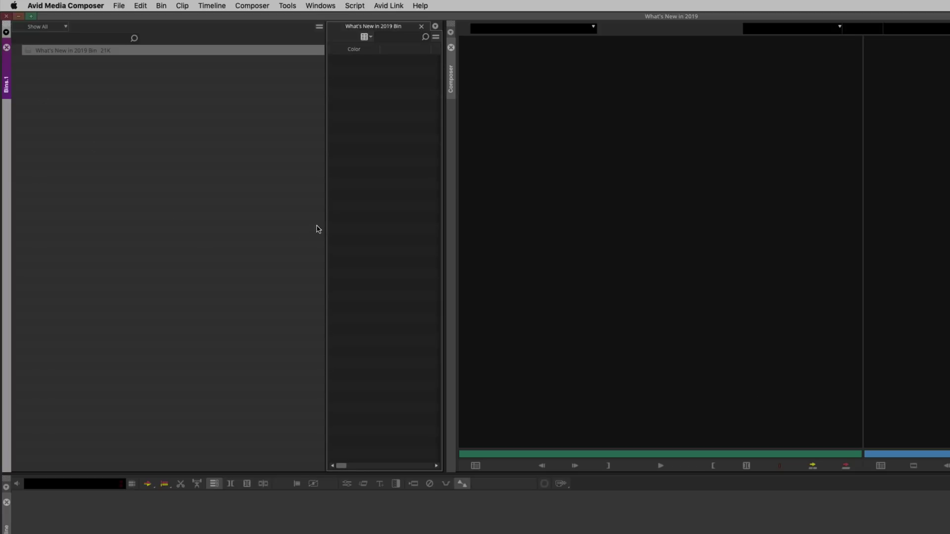
drag(324, 222, 214, 231)
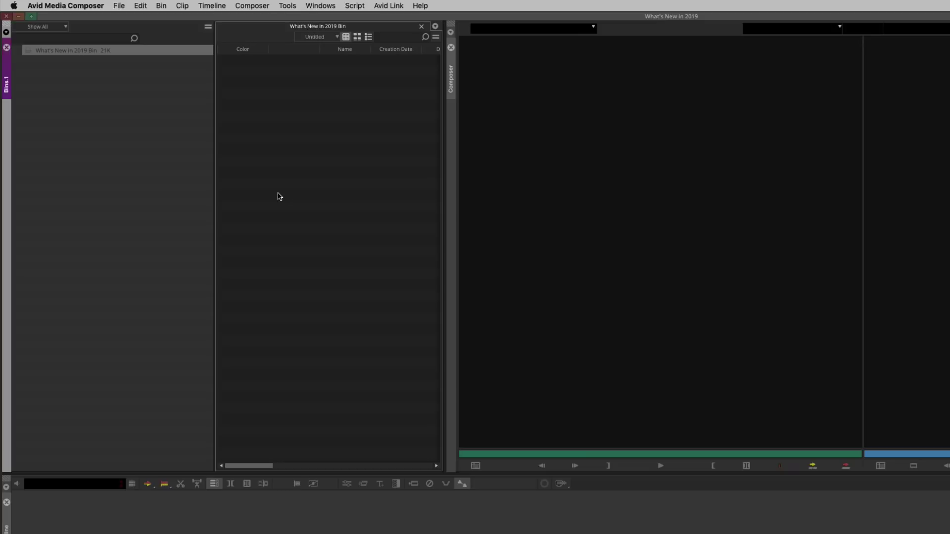
click(160, 144)
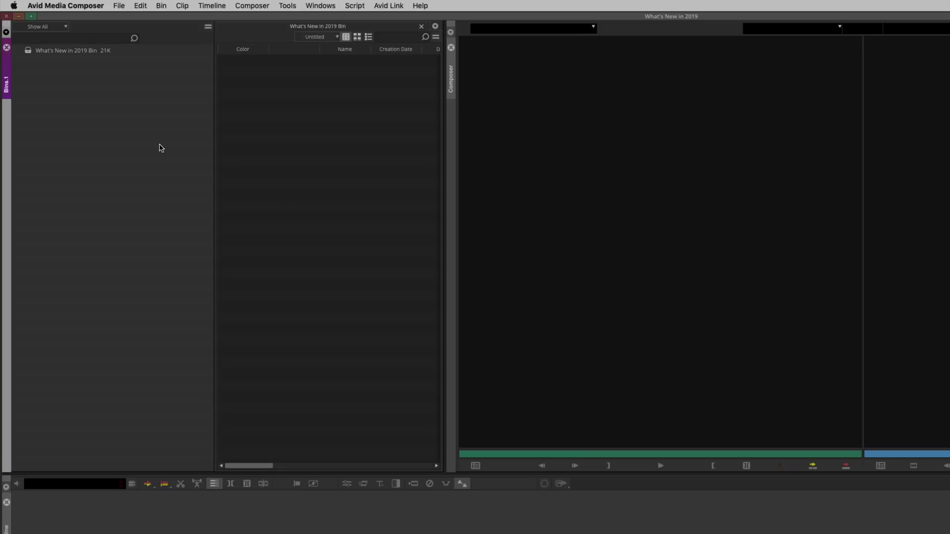
click(207, 29)
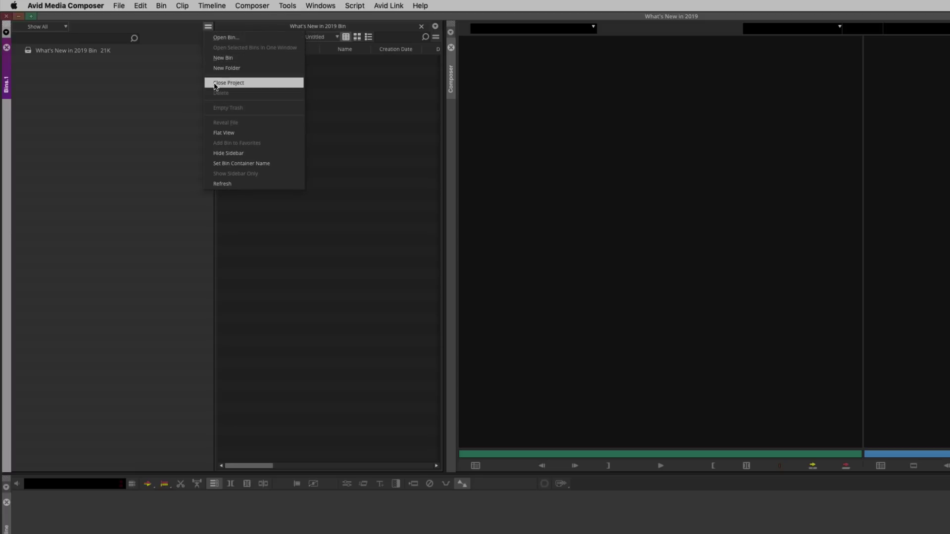
click(150, 85)
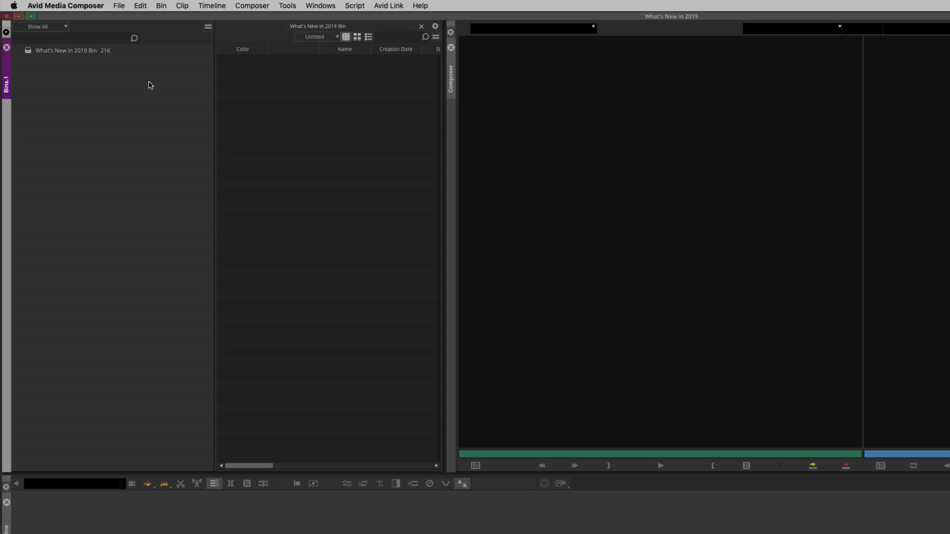
click(326, 92)
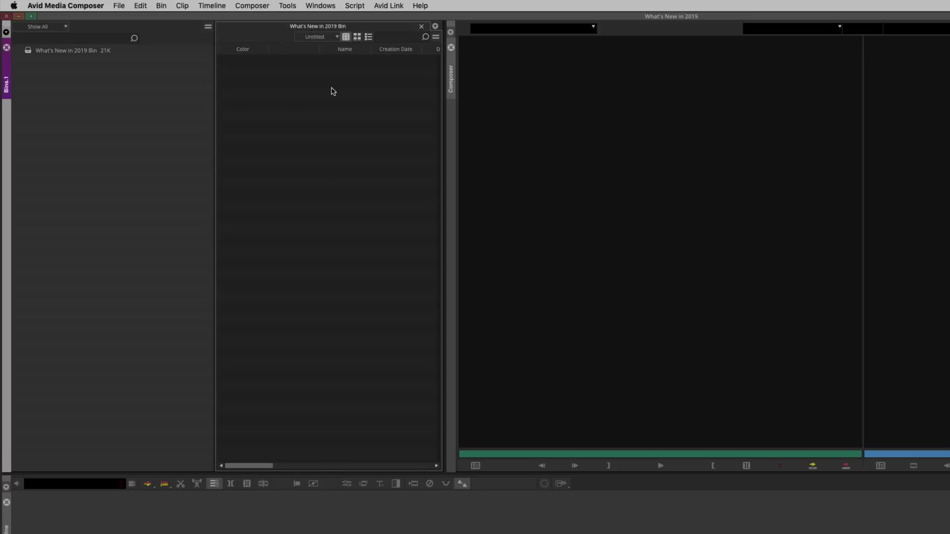
click(436, 38)
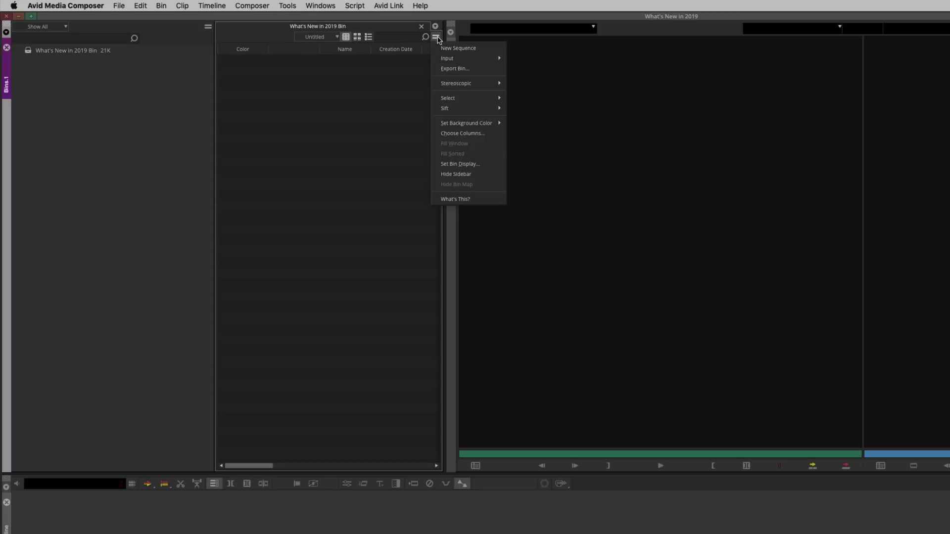
mouse_move(449, 109)
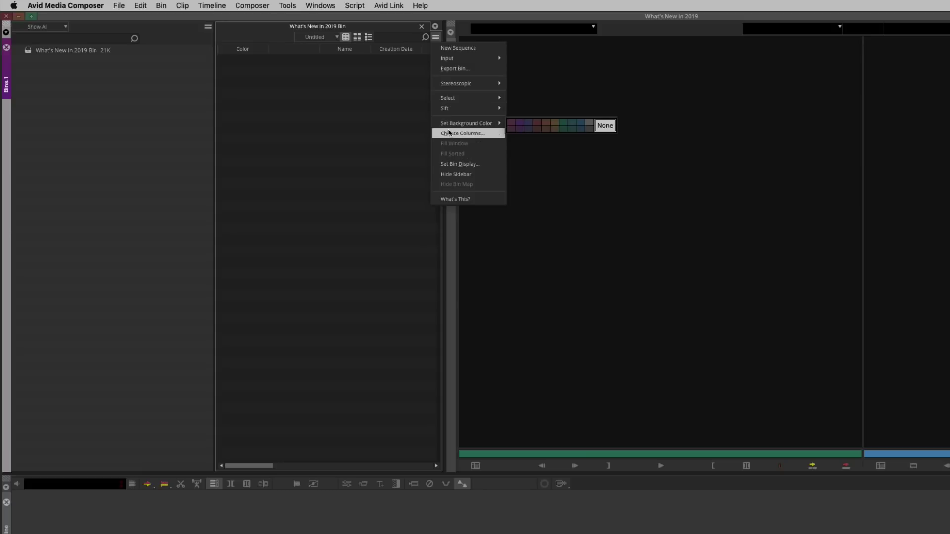
click(354, 109)
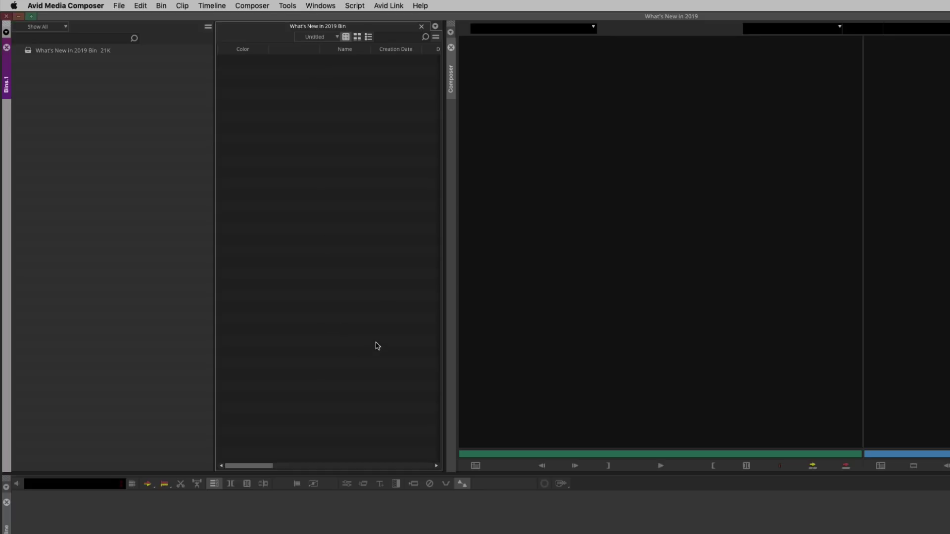
Cycle the bin view through Basic, Capture, Custom and Film presets, finishing on Media Tool
click(337, 37)
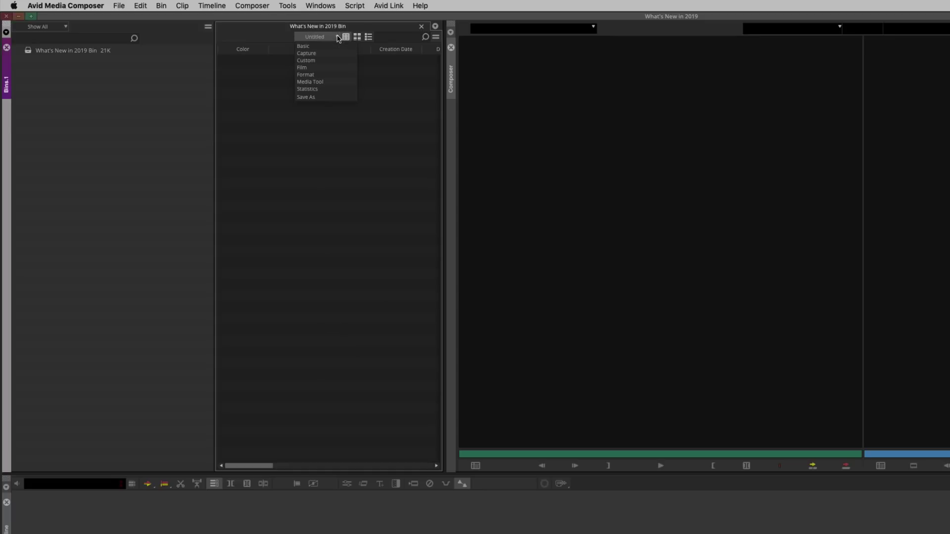
click(334, 46)
click(338, 37)
click(325, 53)
click(331, 38)
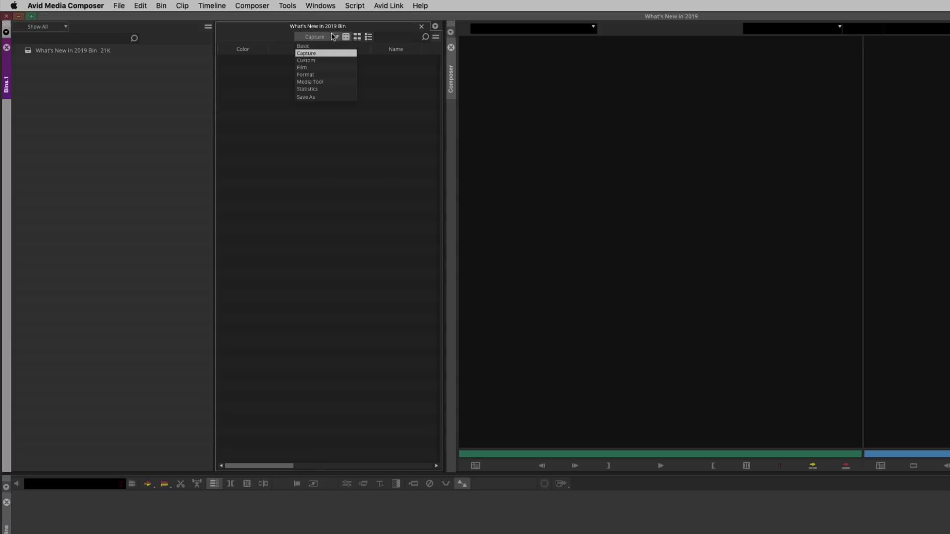
click(324, 60)
click(329, 38)
click(324, 67)
click(332, 39)
click(321, 82)
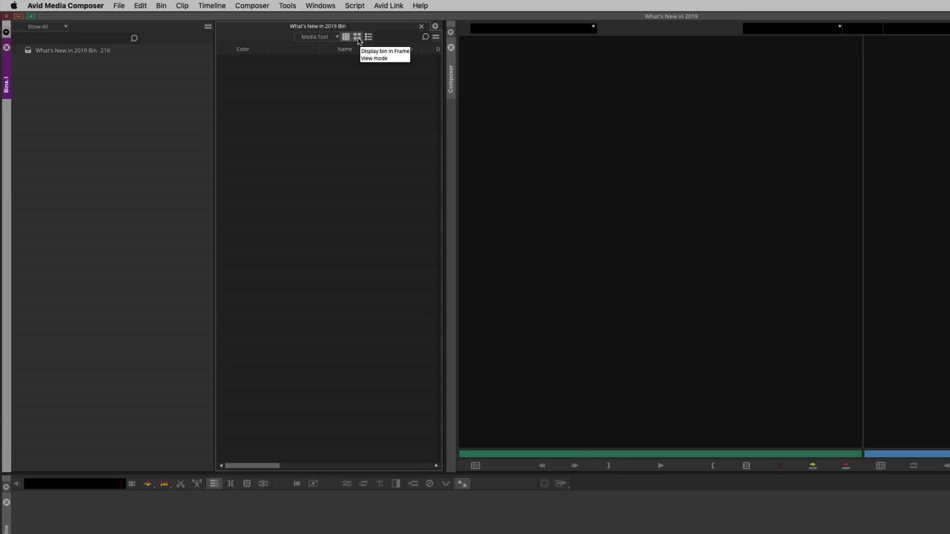
Link footage into the bin from the Source Browser, adding 23 clips, then close the browser
right_click(307, 92)
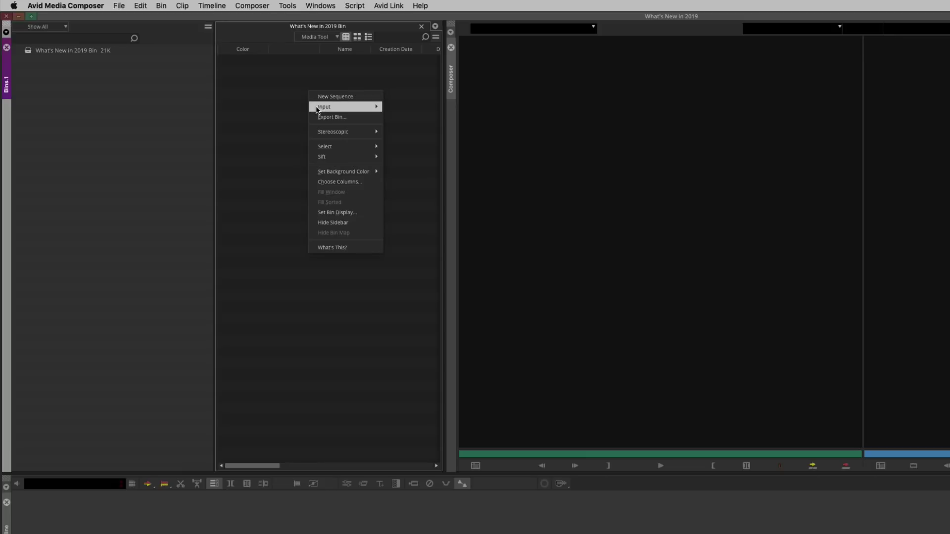
mouse_move(315, 108)
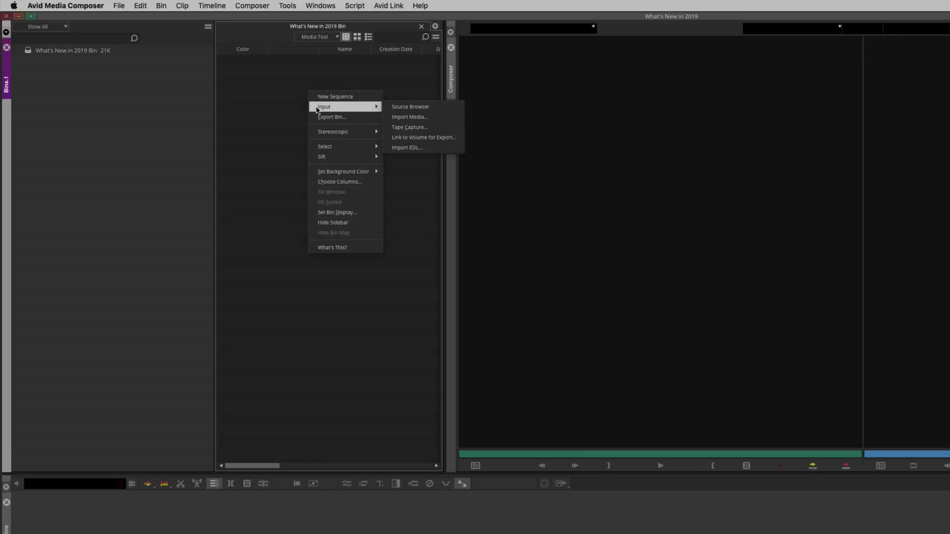
click(407, 108)
click(583, 352)
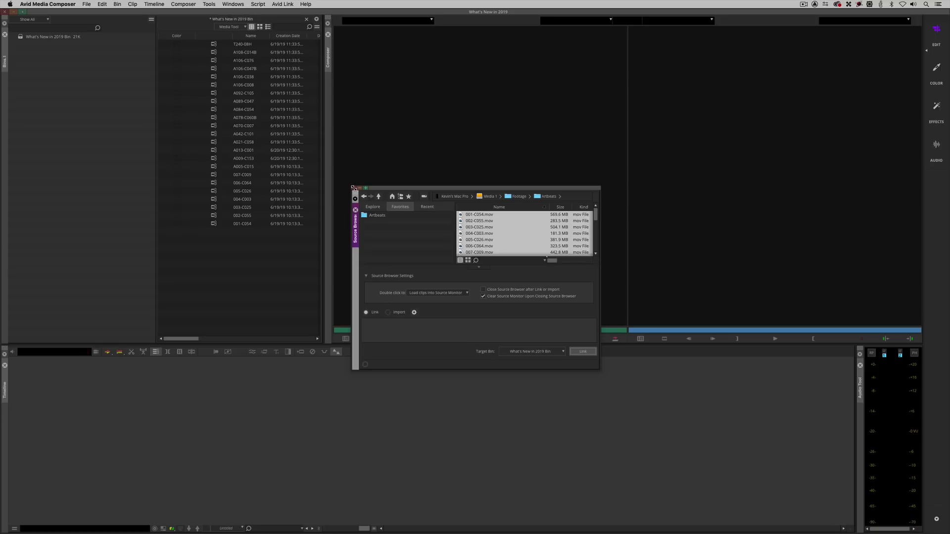
click(353, 188)
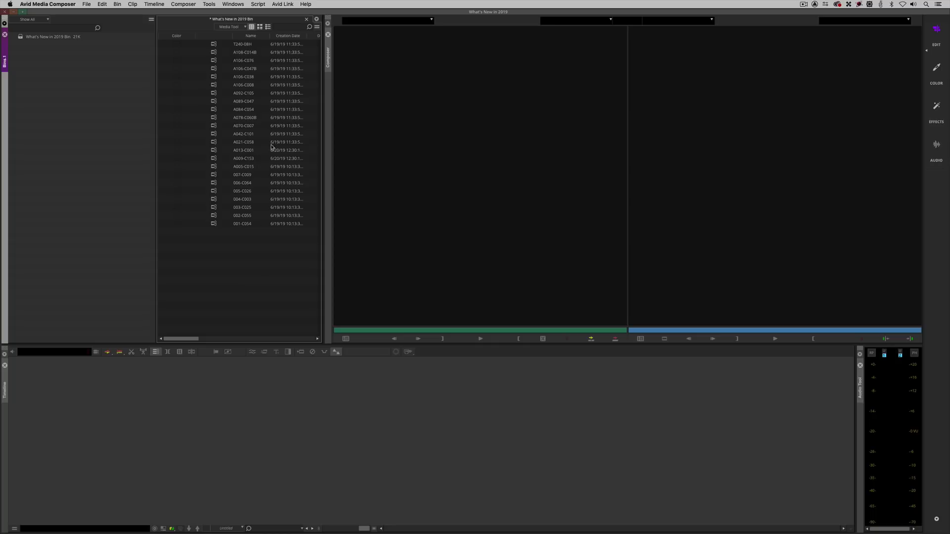
Clear all bin columns in Choose Columns, keeping only Duration, End and Start beside Name
right_click(183, 36)
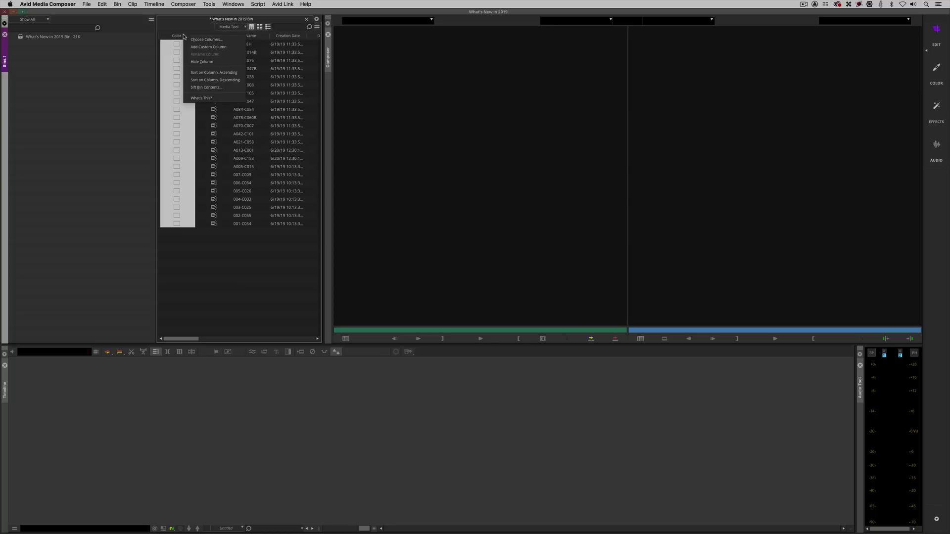
click(198, 40)
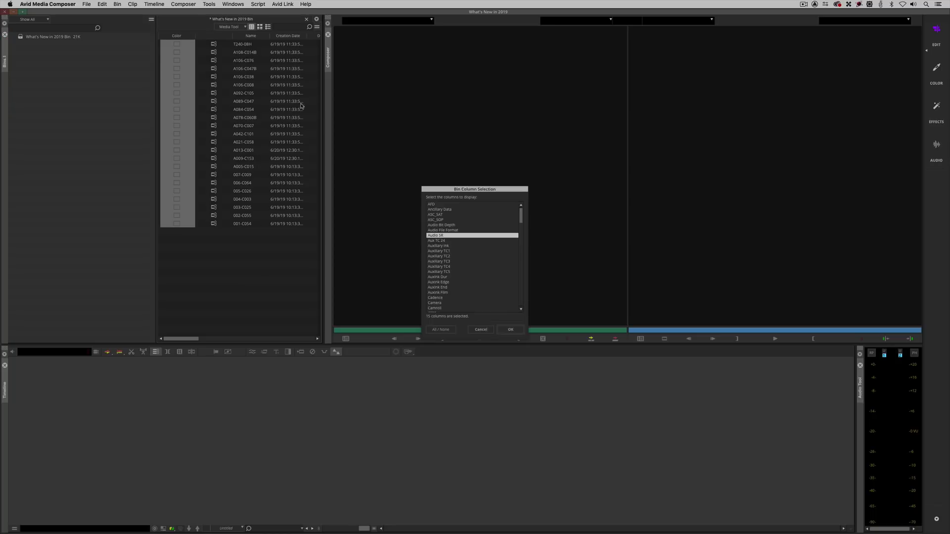
click(439, 329)
click(440, 329)
scroll(448, 270, down, 5)
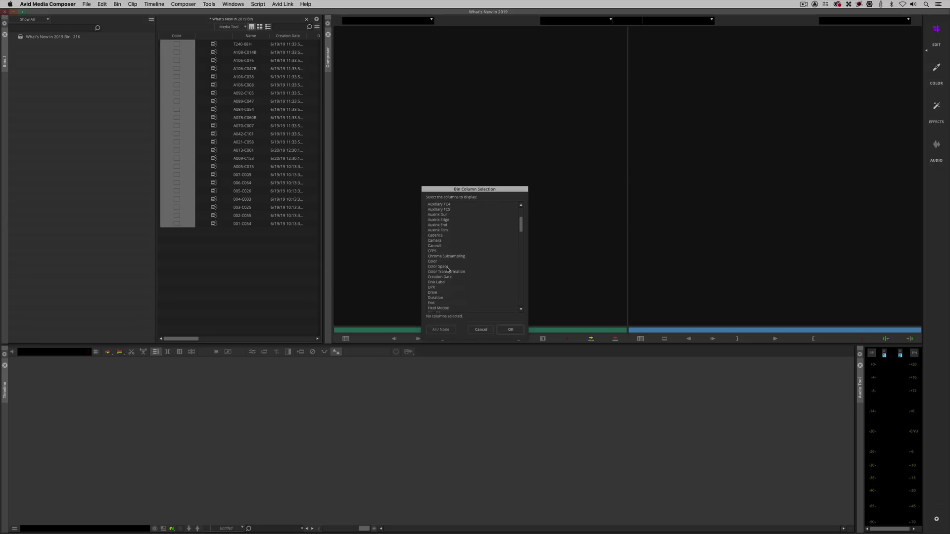
scroll(448, 269, down, 3)
drag(440, 267, 439, 272)
scroll(439, 272, down, 15)
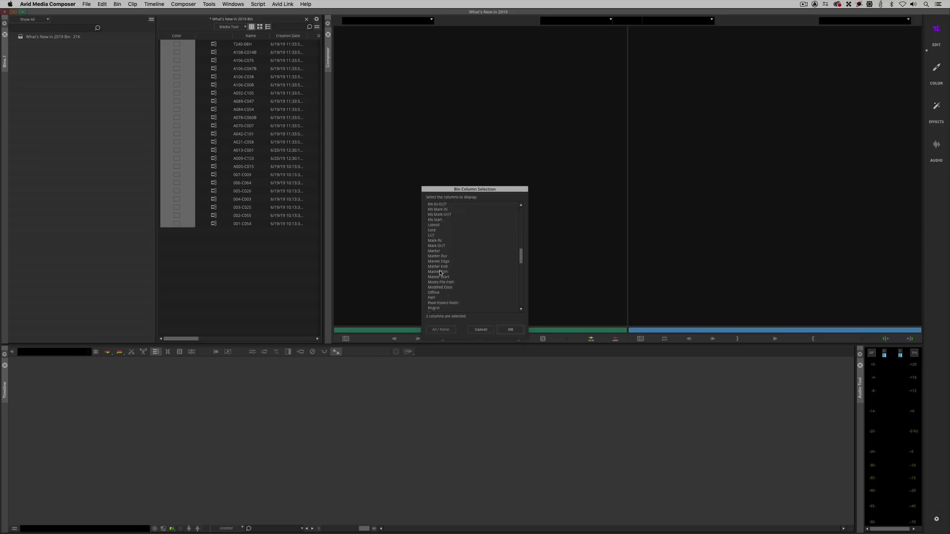
scroll(439, 273, down, 8)
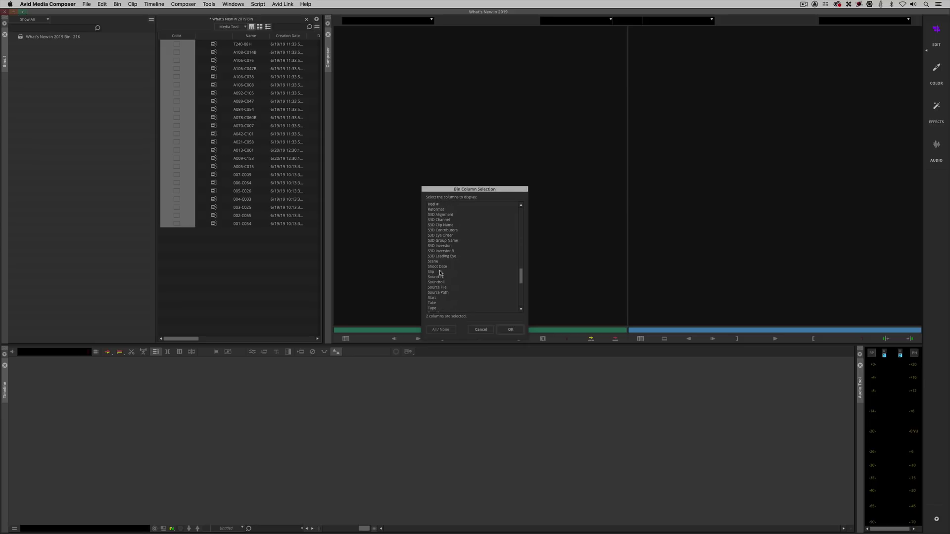
click(440, 298)
click(509, 329)
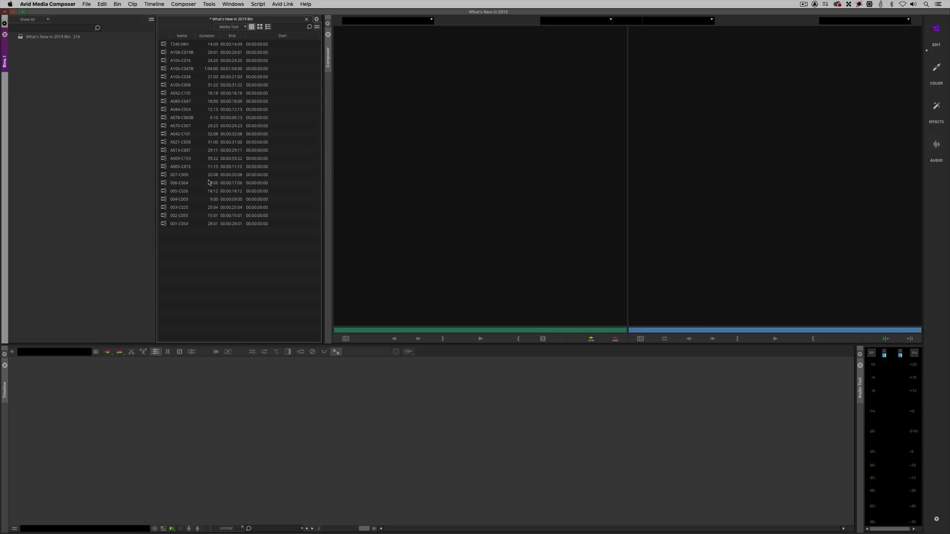
Save the current column layout as a bin view named 'Clips' and open Settings with Cmd+=
click(245, 27)
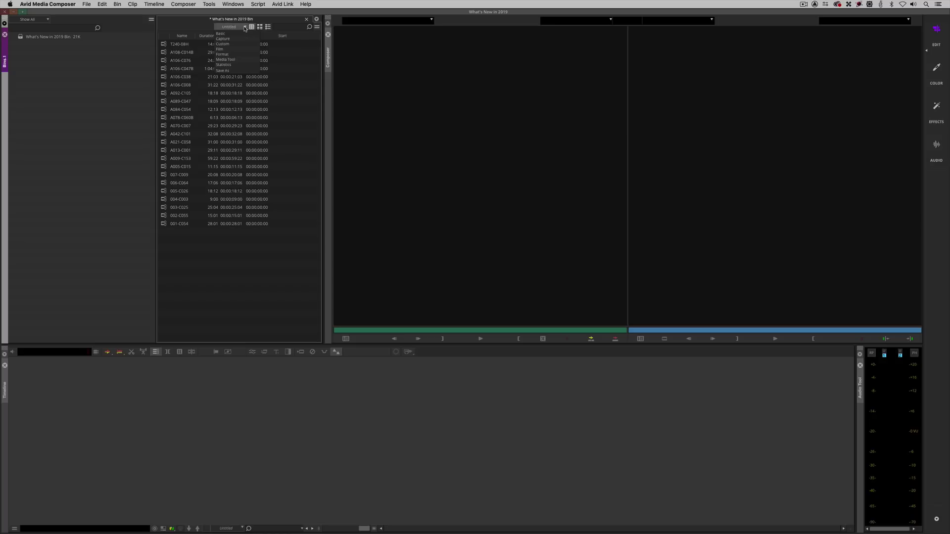
click(231, 70)
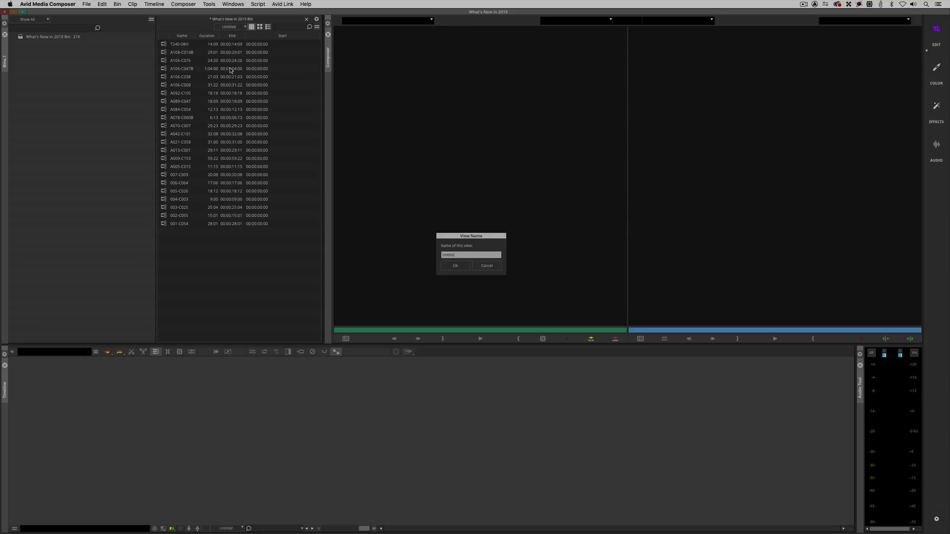
text(Clips)
click(450, 268)
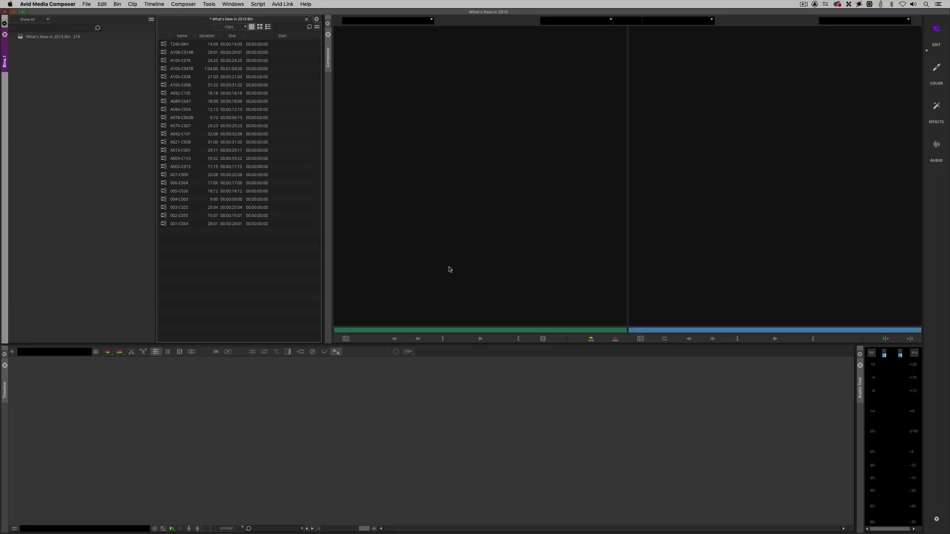
key(super+equal)
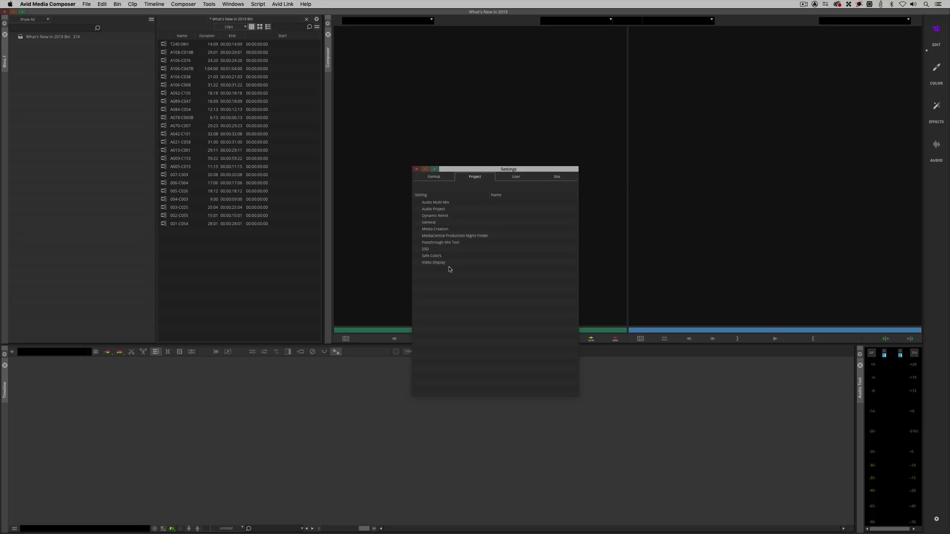
Delete every Bin View setting in User settings except Clips, close Settings, and verify the view list
click(517, 179)
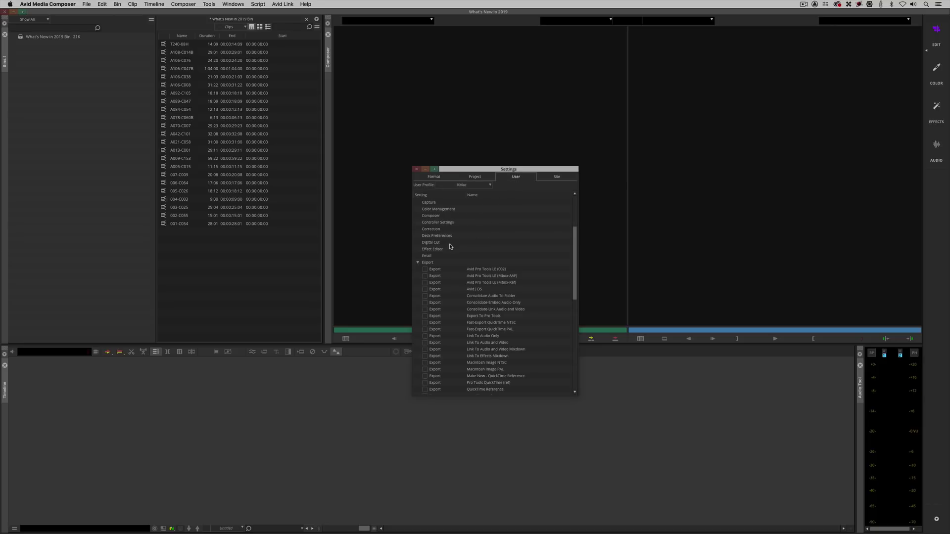
scroll(451, 246, up, 4)
click(442, 231)
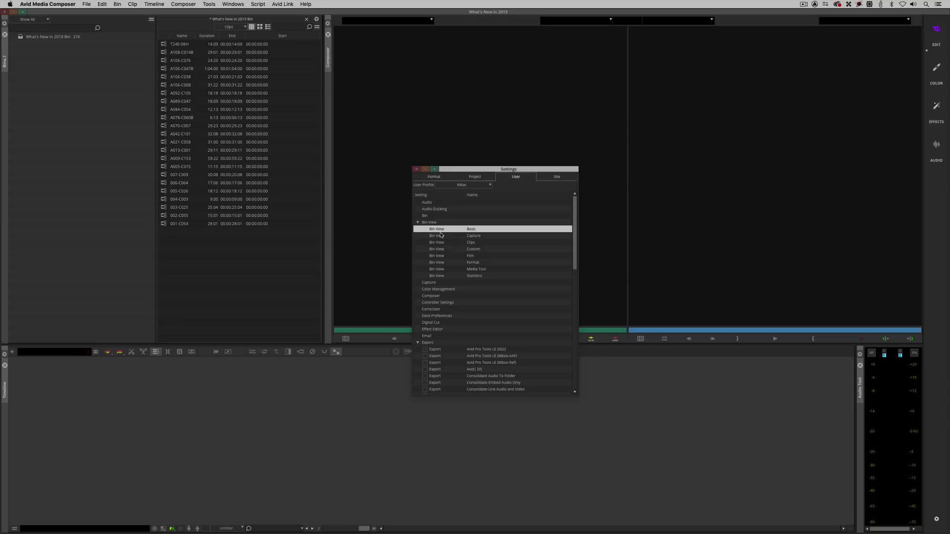
shift+click(443, 276)
super+click(439, 243)
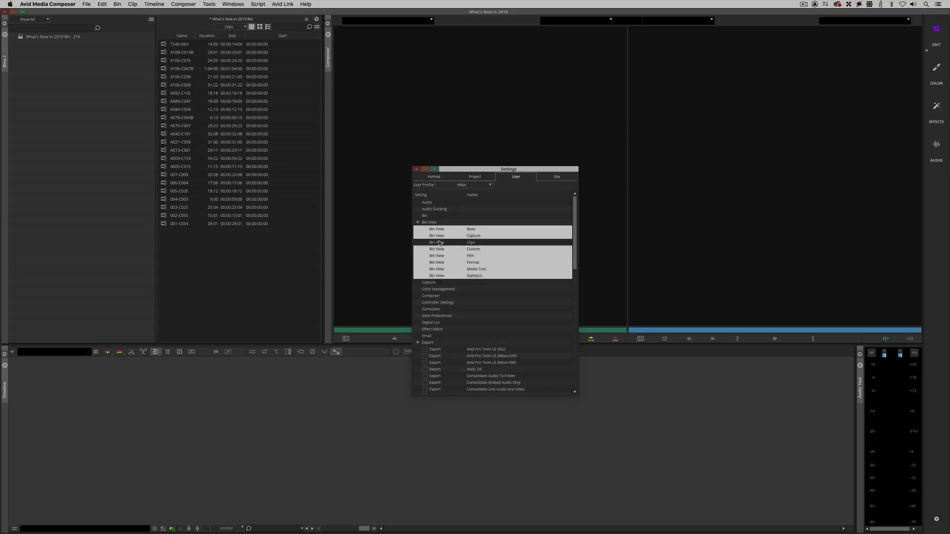
key(Delete)
click(417, 169)
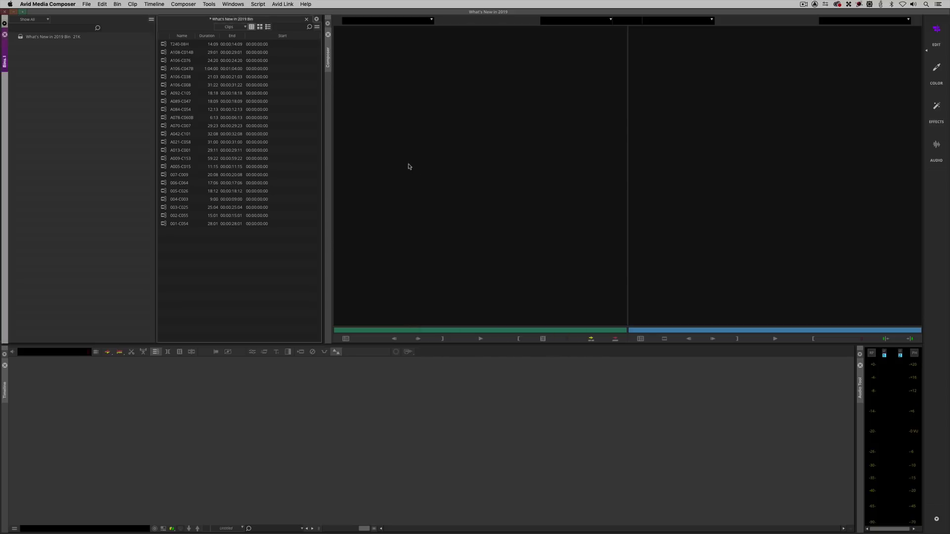
click(243, 28)
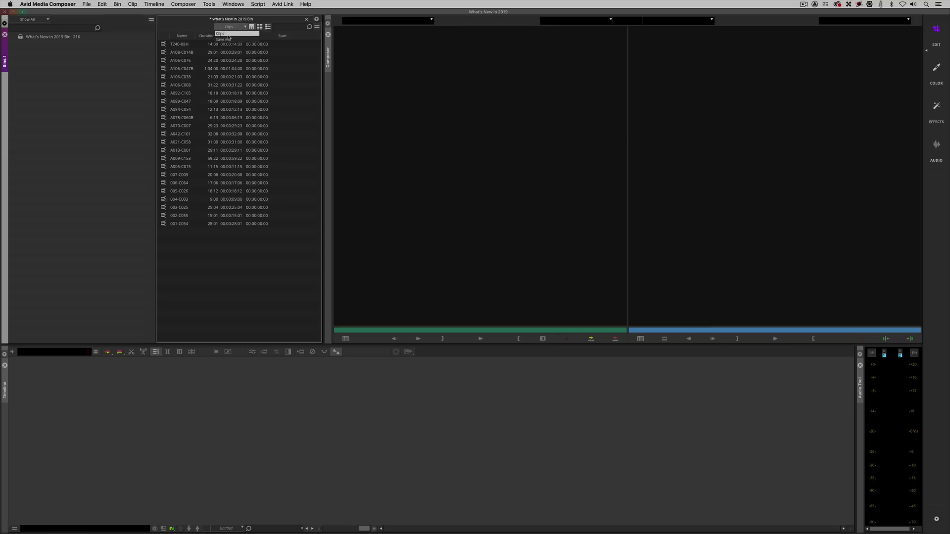
click(191, 21)
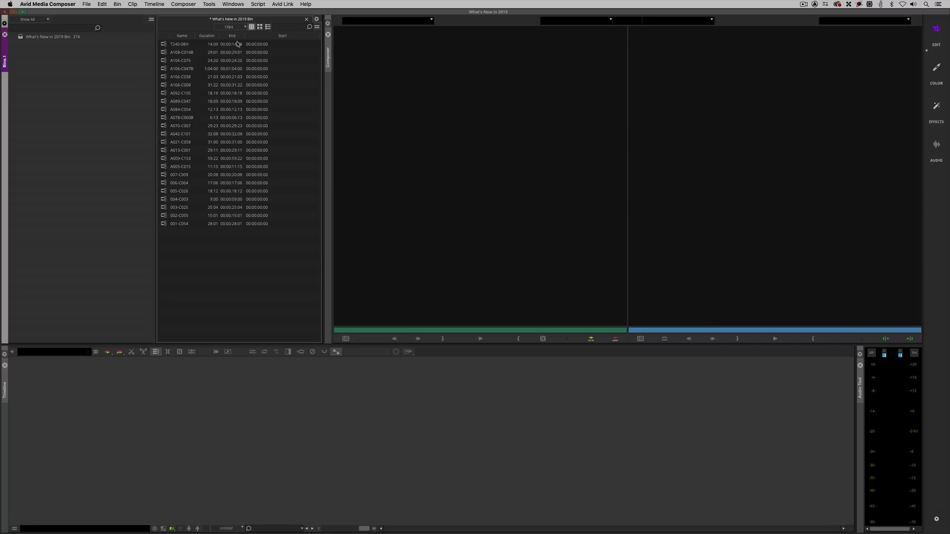
Create the new bin What's New in 2019 Bin1, save the original bin, and switch between both tabs
key(super+n)
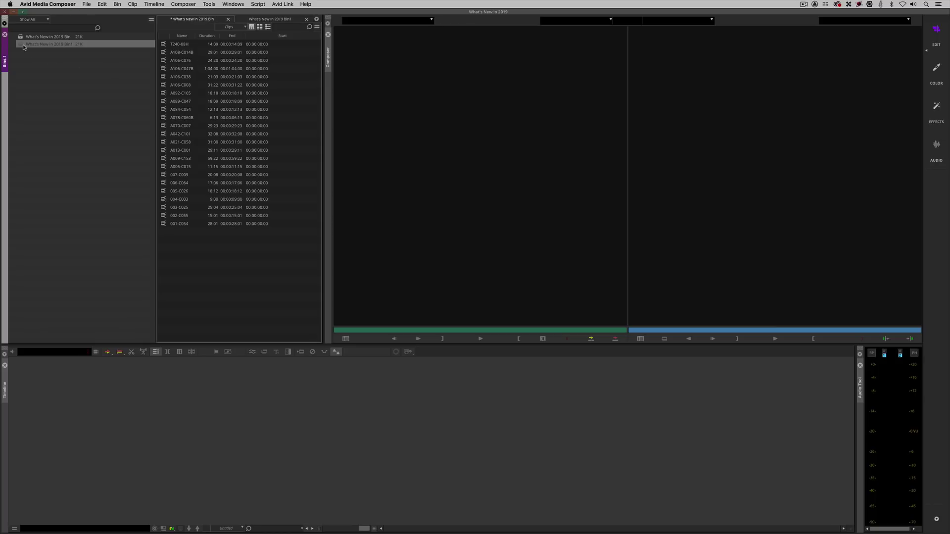
key(super+s)
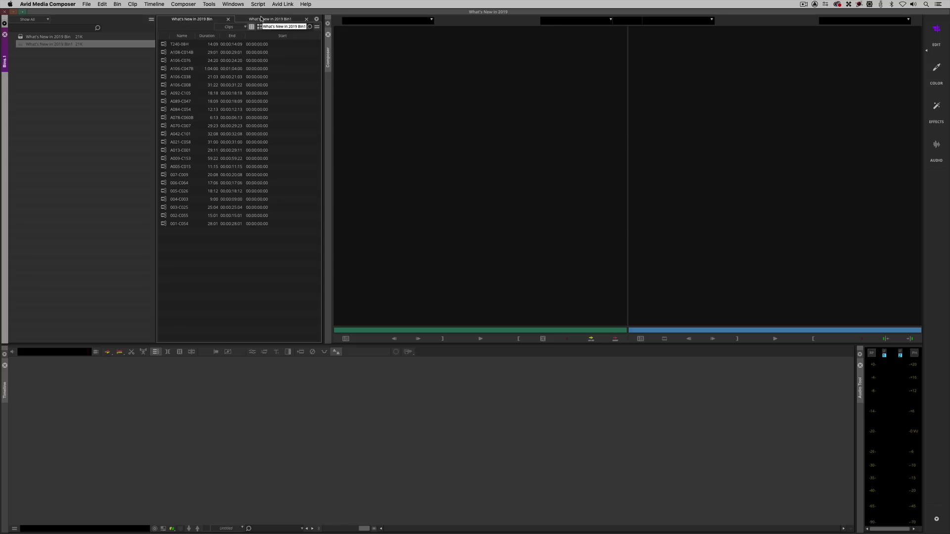
click(260, 19)
click(212, 19)
Widen the bin panel, shrink the timeline, and float Bin1 as its own window over the monitors
drag(324, 109, 548, 115)
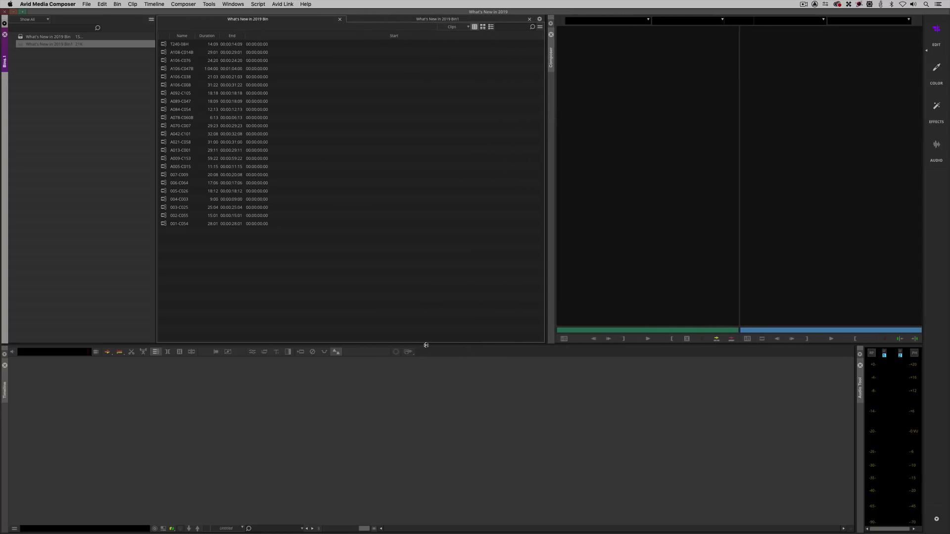
drag(426, 345, 433, 443)
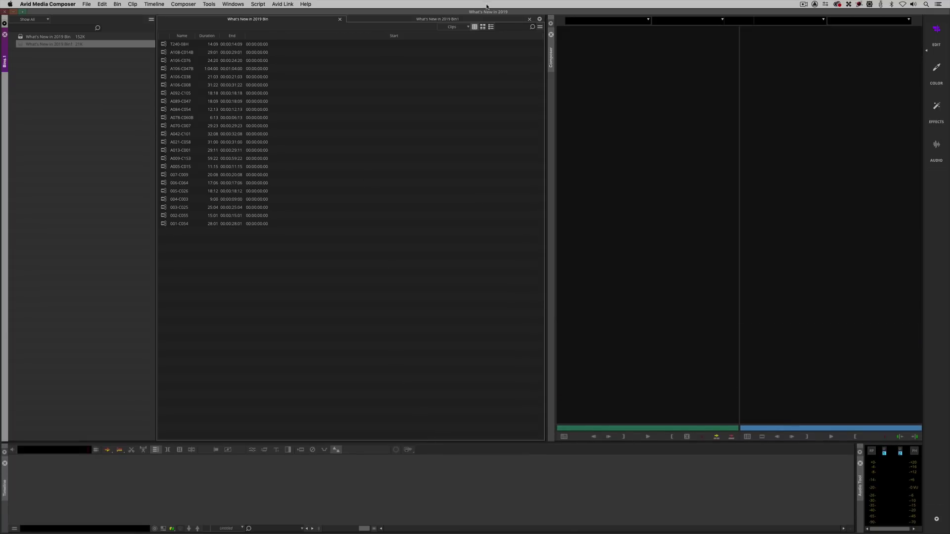
click(500, 20)
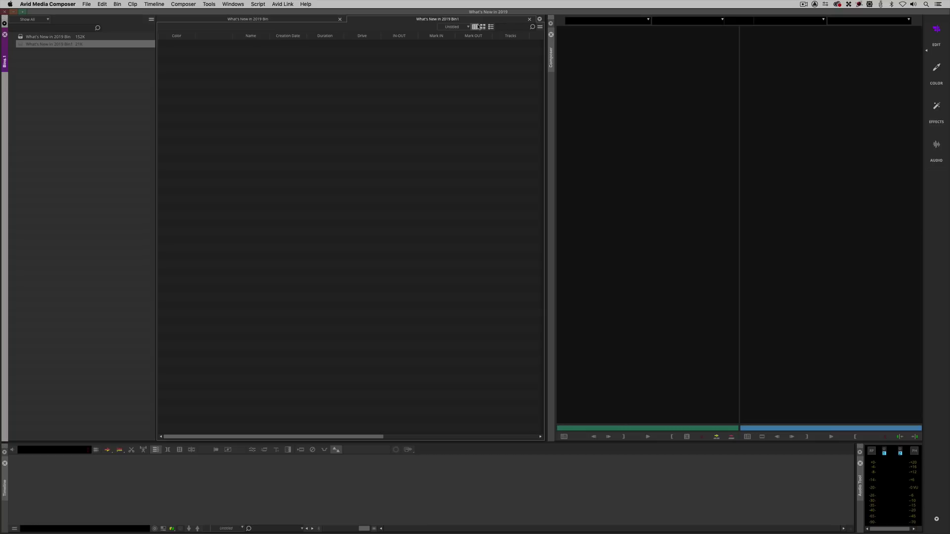
drag(438, 20, 589, 181)
drag(527, 165, 659, 106)
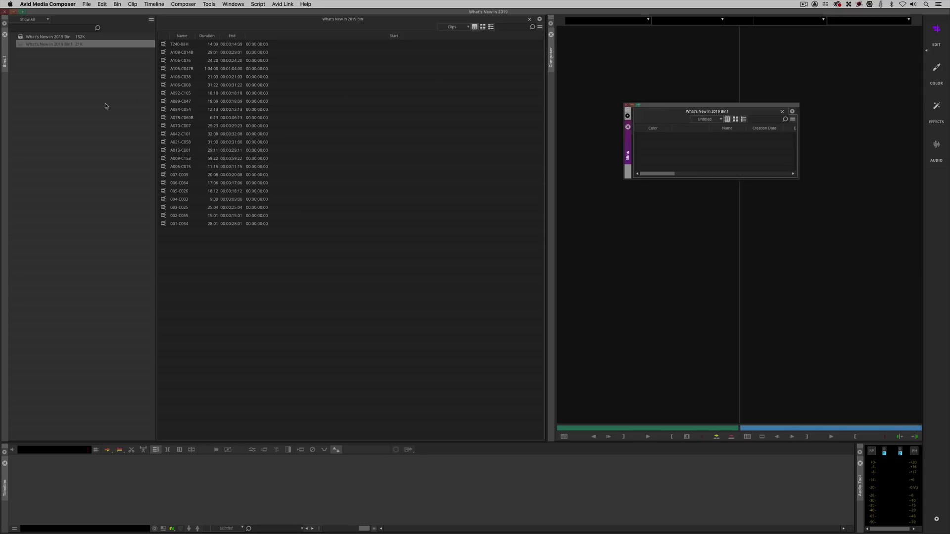
Collapse the main bin's bin list, nudge the floating Bin1 left, and close the main bin window
click(152, 117)
drag(151, 118, 82, 124)
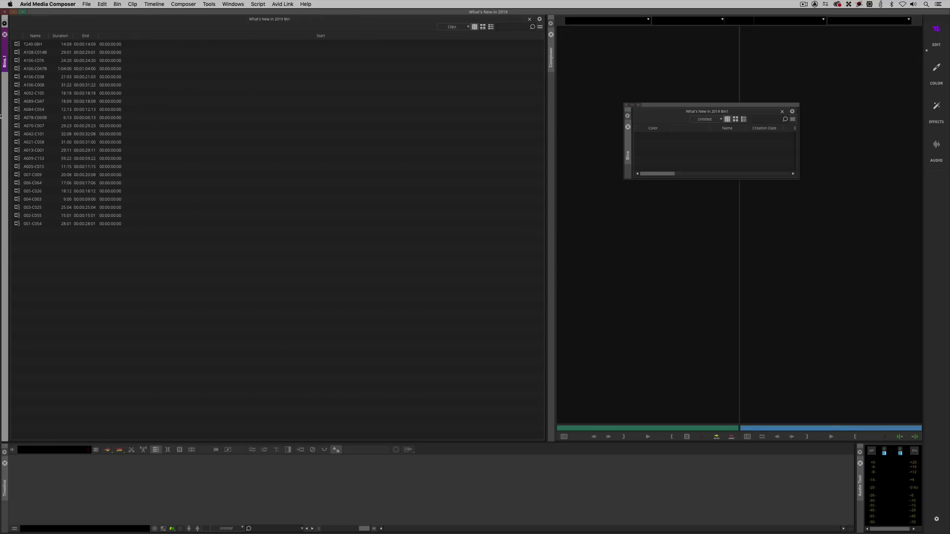
drag(693, 108, 641, 116)
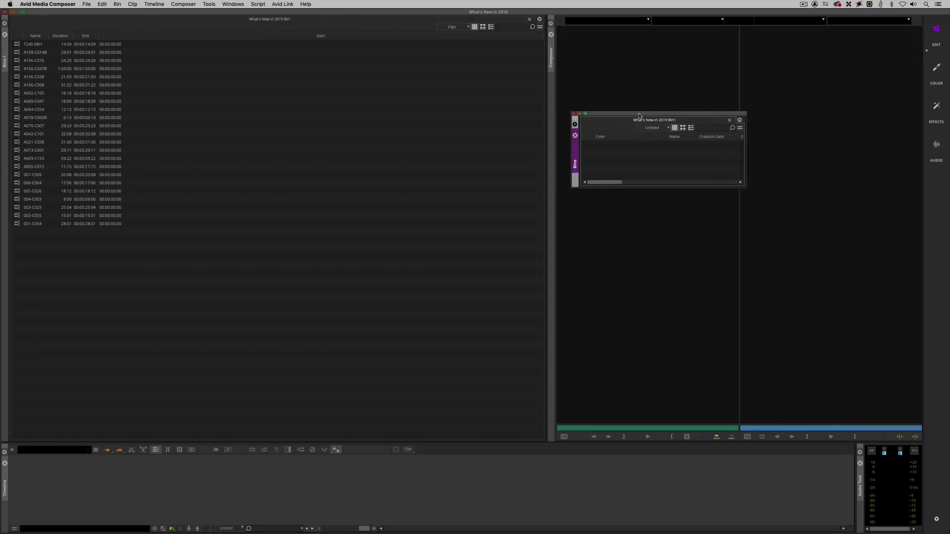
click(529, 20)
click(530, 20)
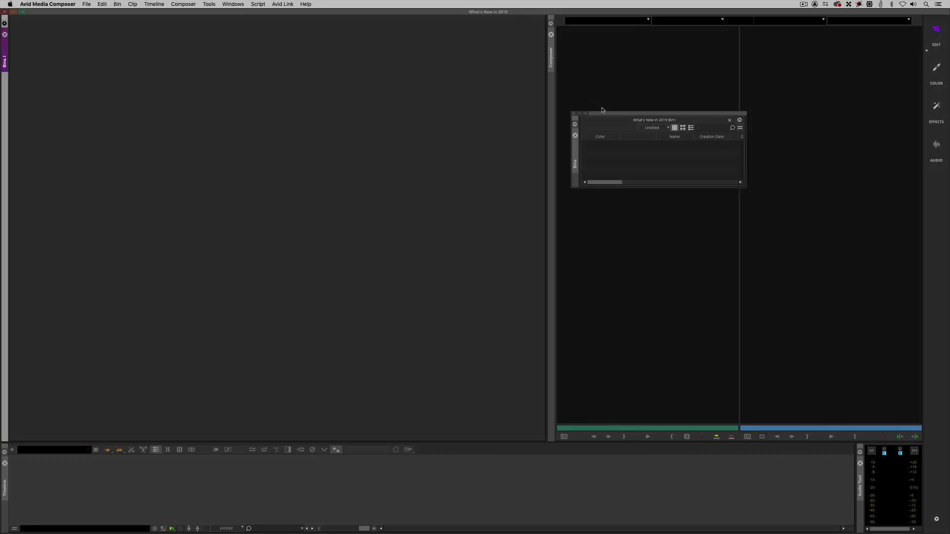
Reposition and enlarge the floating Bin1 window, then reveal and widen its bin list
drag(609, 116, 409, 80)
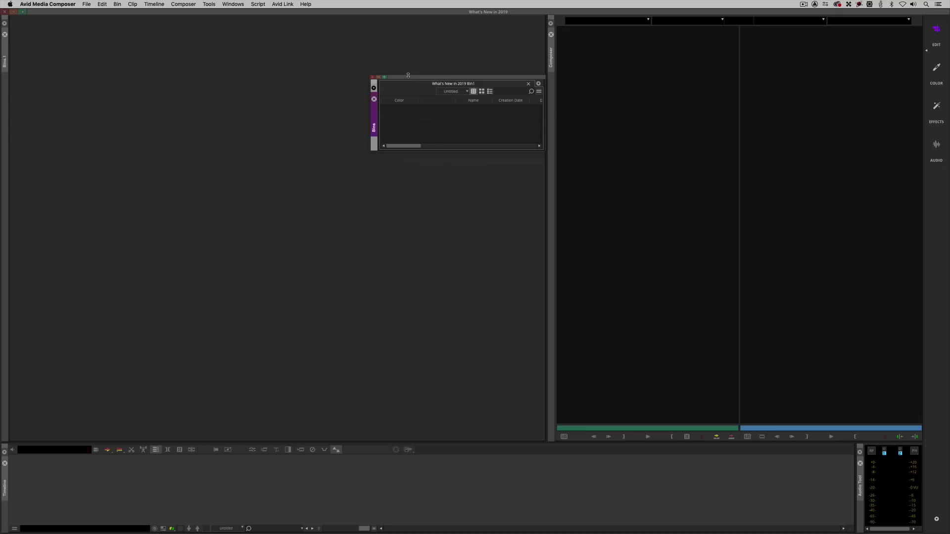
drag(544, 149, 679, 323)
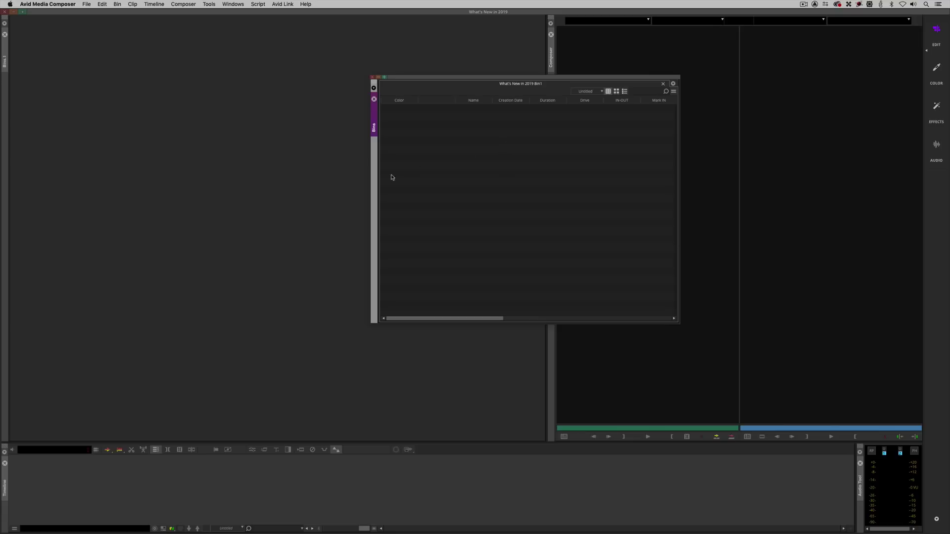
drag(380, 178, 254, 180)
drag(377, 125, 443, 126)
Open What's New in 2019 Bin beside Bin1, close the empty leftover panel, and dock the window left, widened
double_click(392, 104)
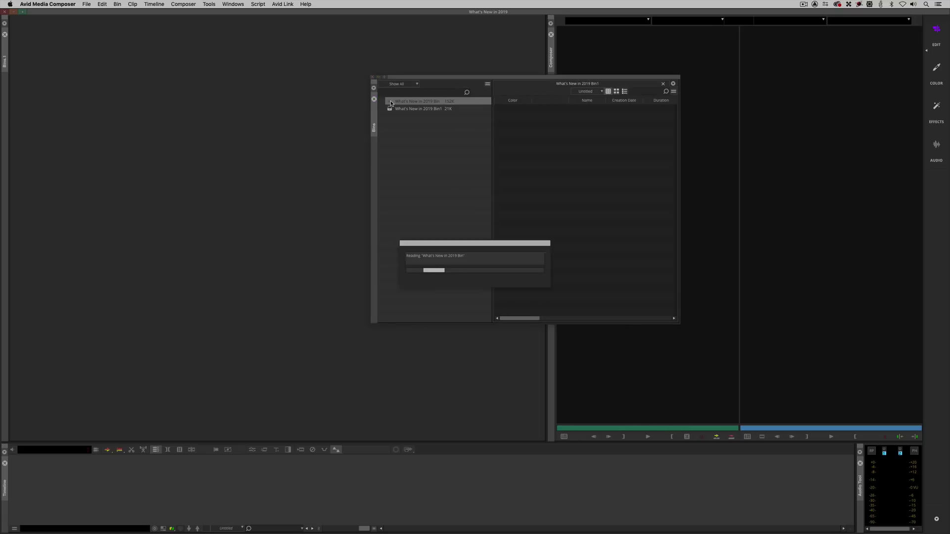
drag(442, 81, 341, 109)
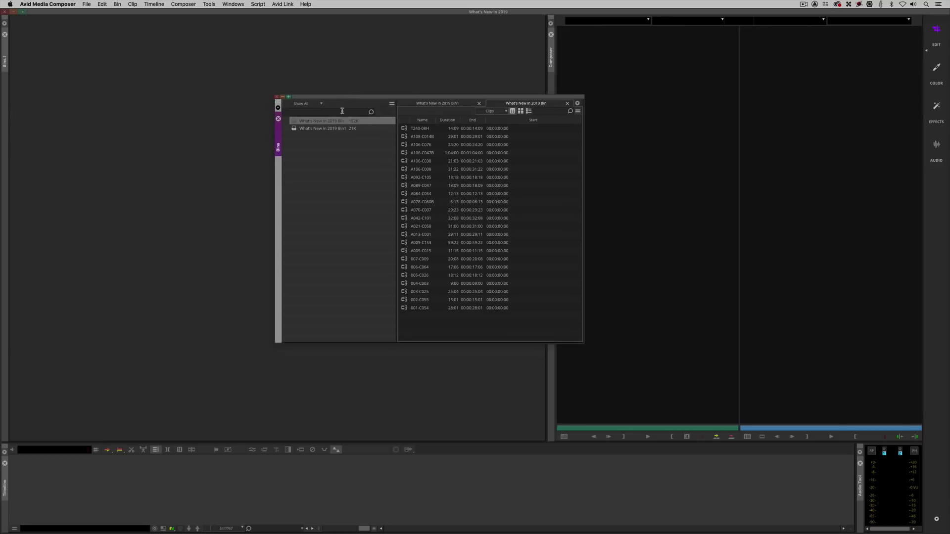
click(5, 34)
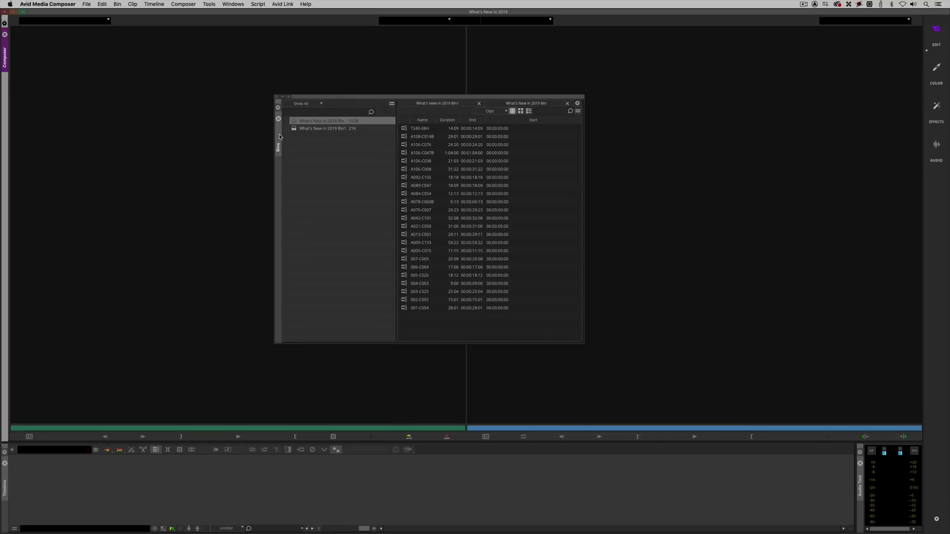
drag(279, 138, 9, 71)
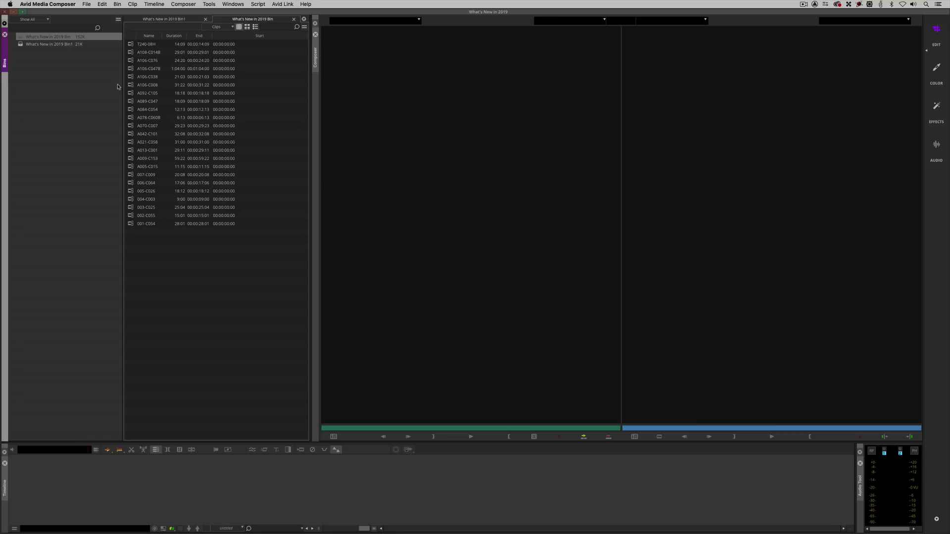
drag(310, 132, 422, 133)
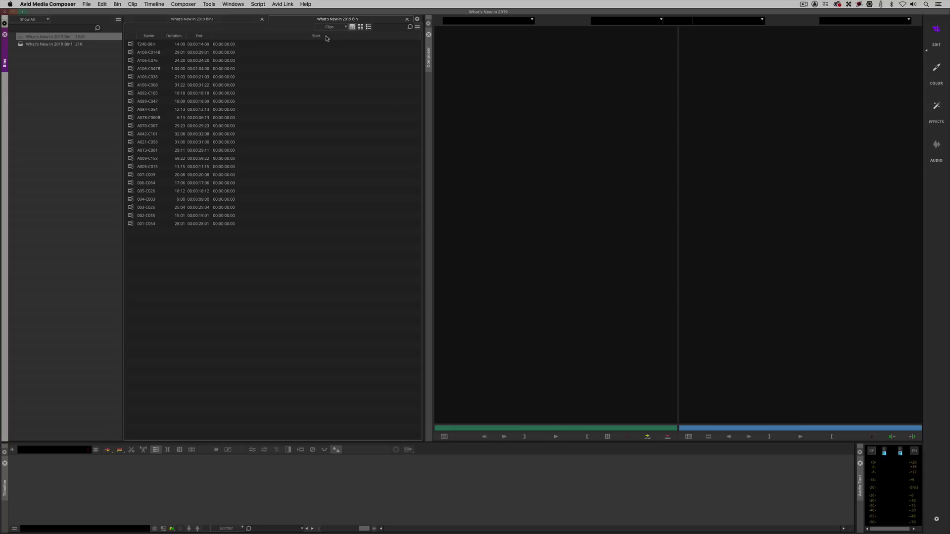
Rename the first bin to 'What's New in 2019 Clips 1'
click(95, 37)
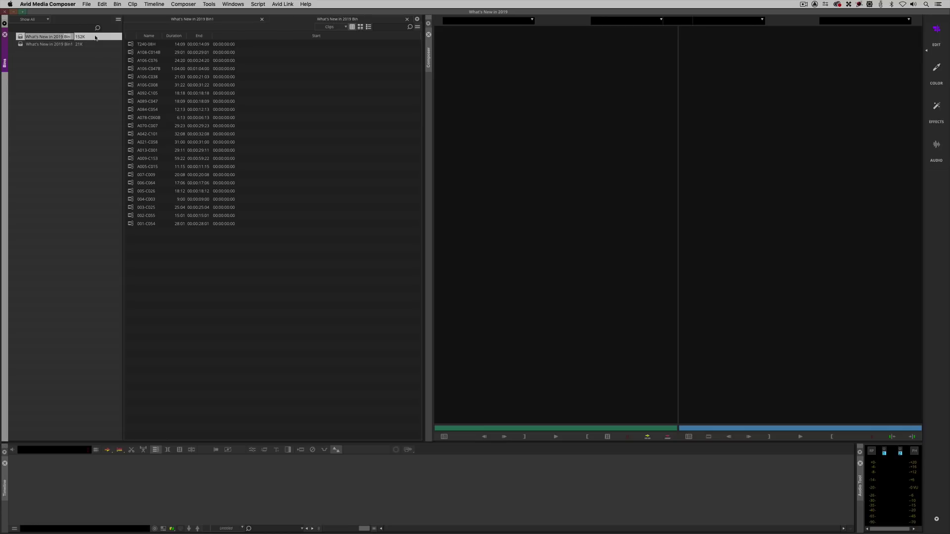
text(Clips)
key(Return)
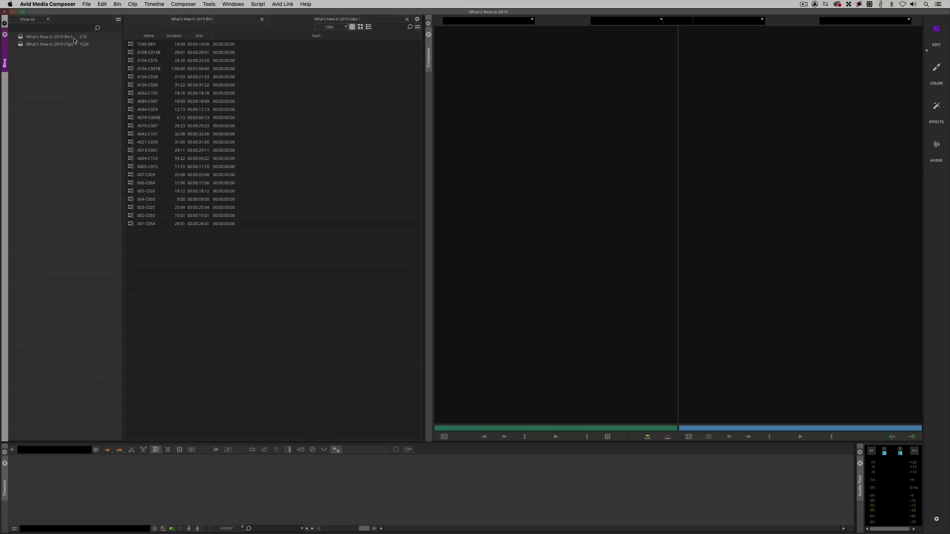
Rename the Bin1 bin to 'Clips 2'
click(106, 38)
click(111, 39)
key(BackSpace)
key(BackSpace)
key(BackSpace)
key(BackSpace)
text(Clips 2)
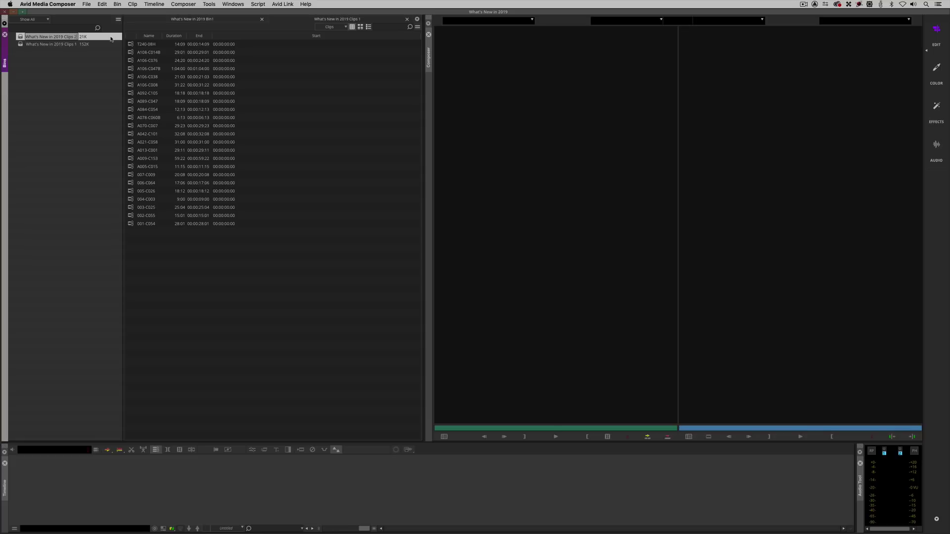
key(Return)
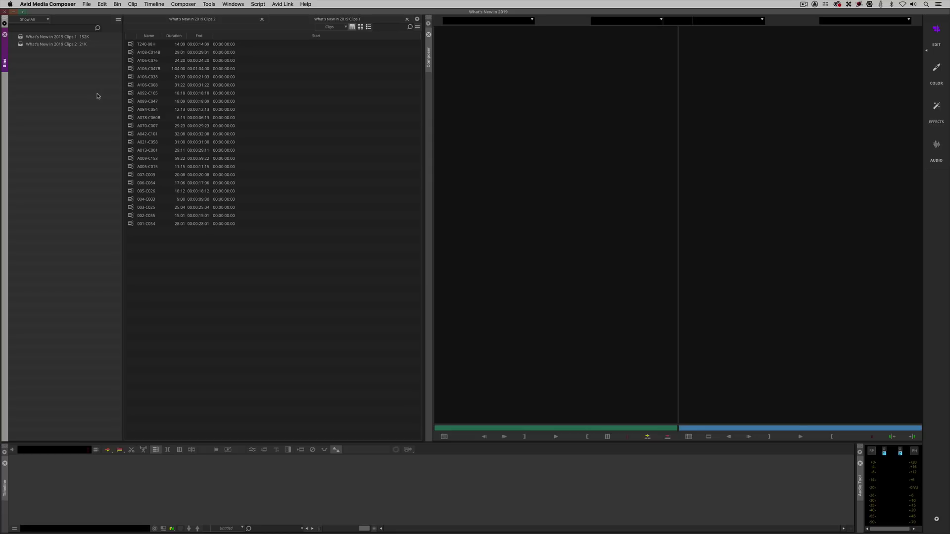
Create a new empty bin named 'Clips 3'
key(super+n)
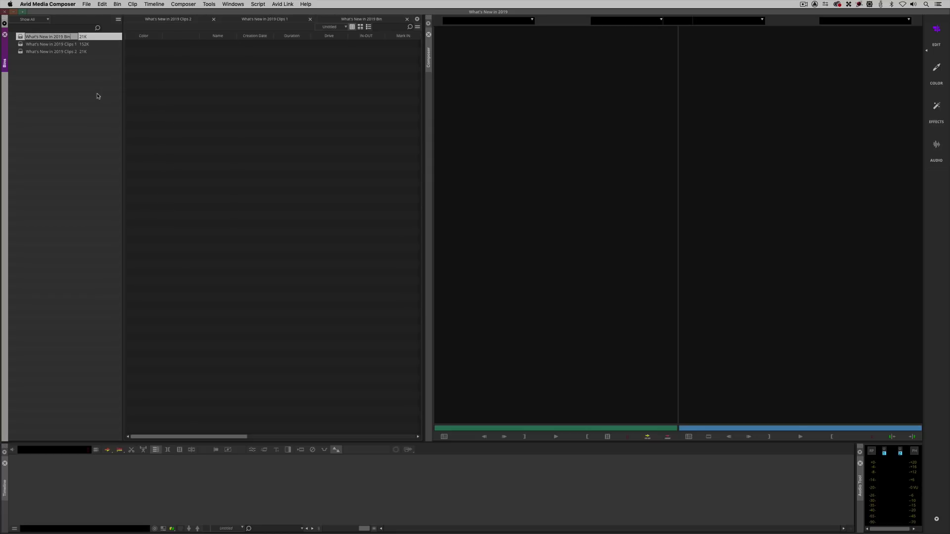
text(Clips 3)
key(Return)
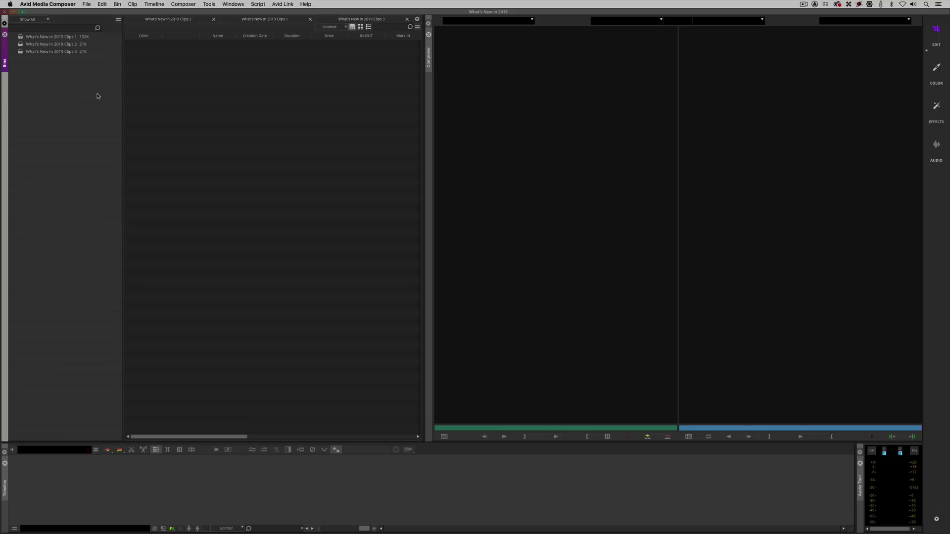
Dock Clips 1 as its own pane below the other bins and resize the split
click(192, 21)
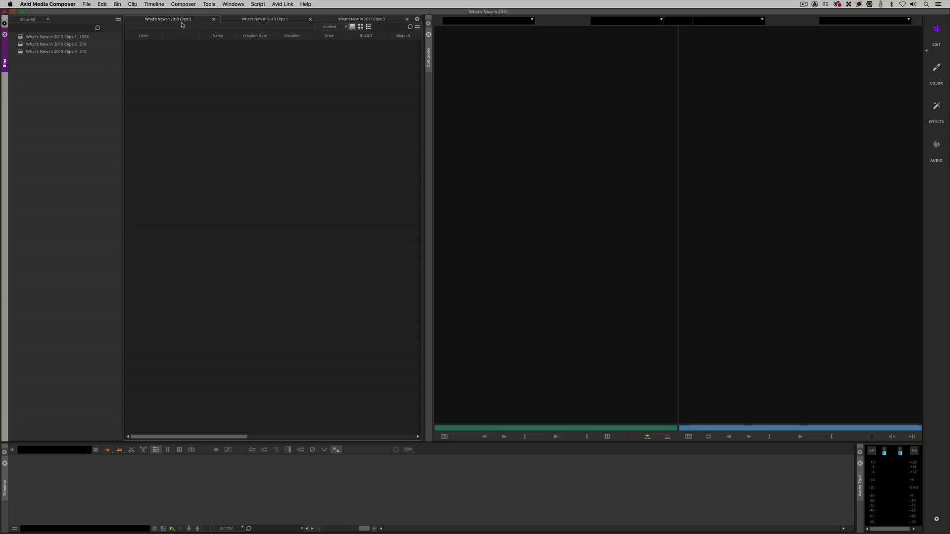
click(268, 21)
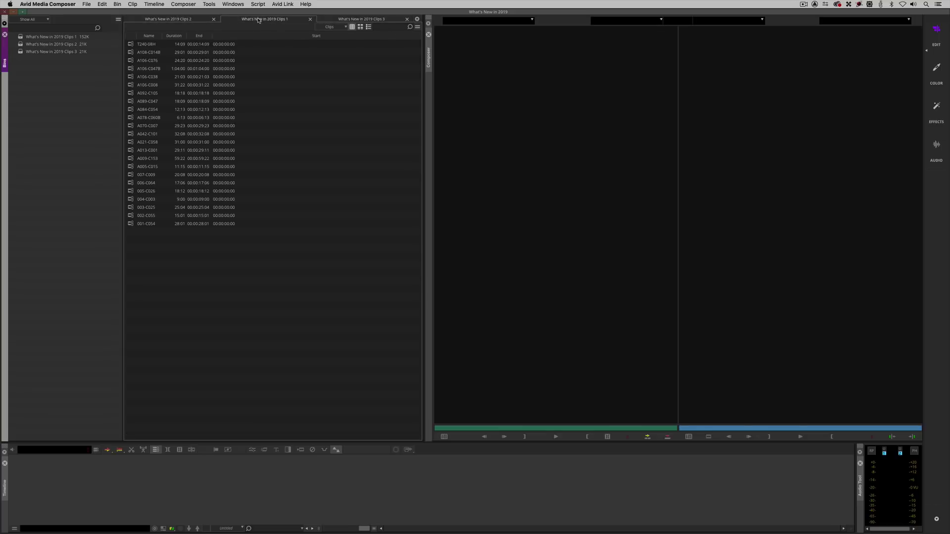
drag(258, 19, 253, 436)
drag(253, 437, 253, 438)
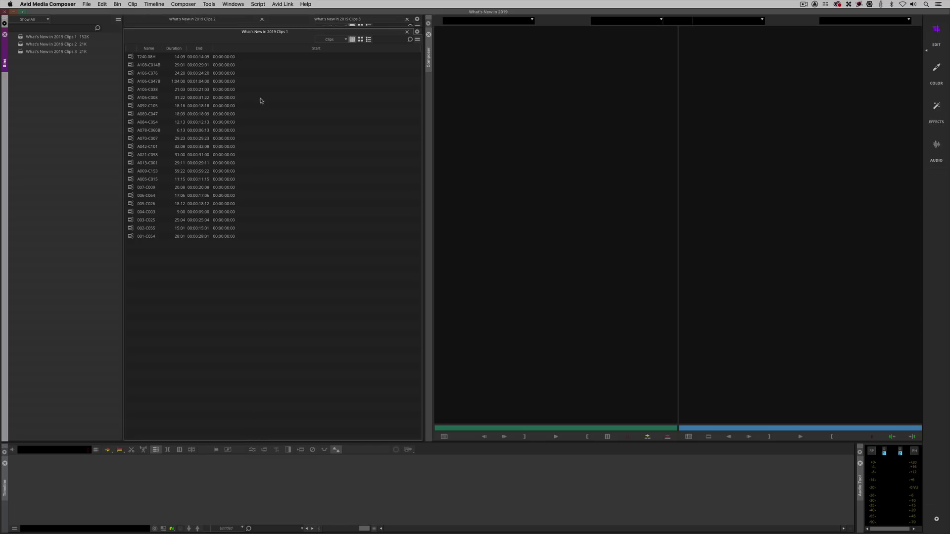
drag(270, 31, 278, 315)
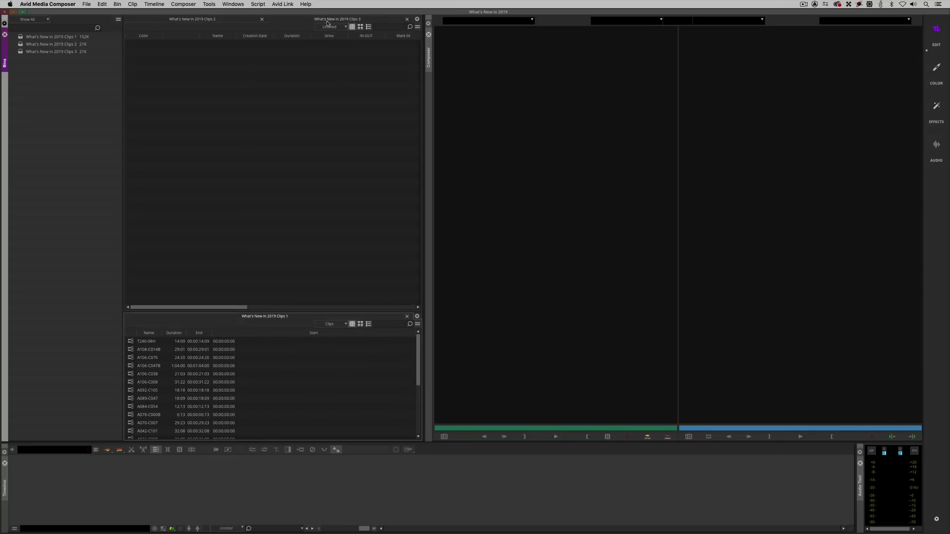
Put Clips 2 beside a wider Clips 3, and give Clips 1 more height
drag(217, 20, 132, 114)
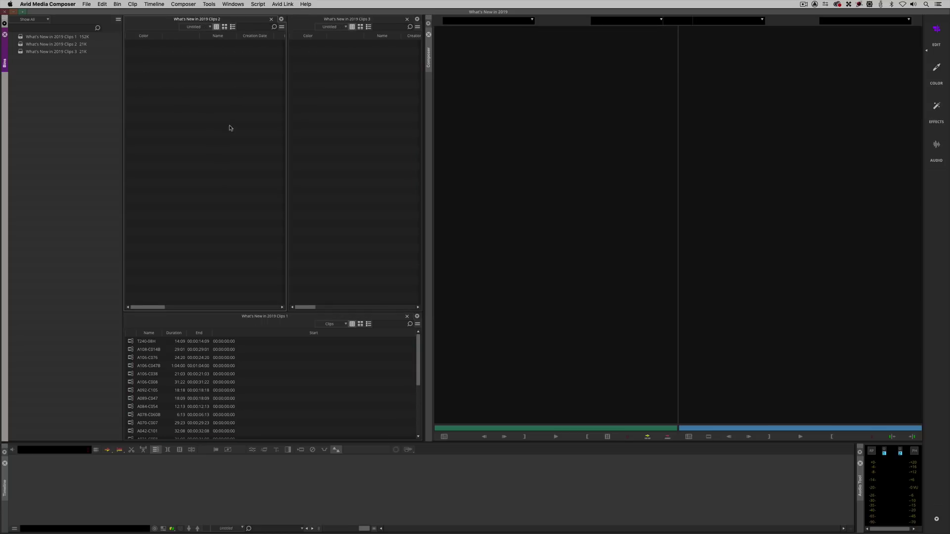
drag(287, 172, 249, 174)
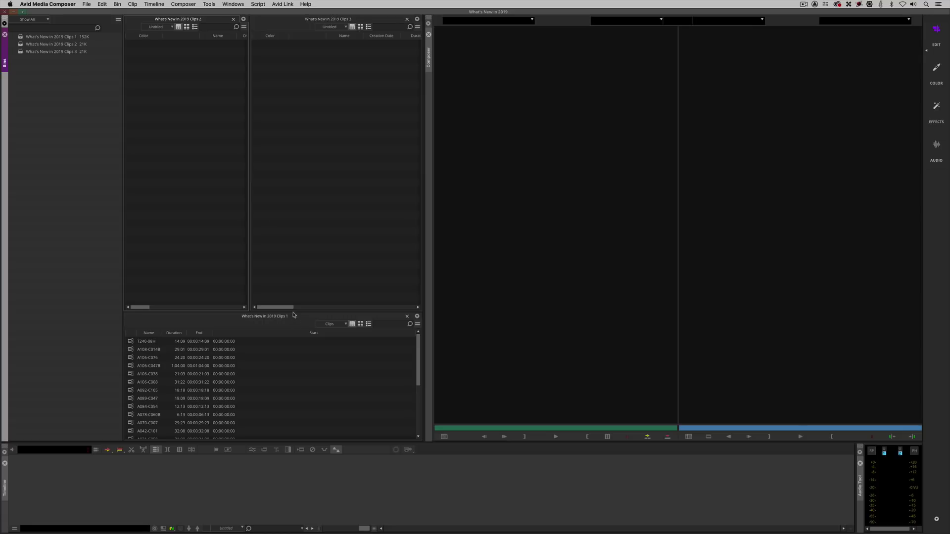
drag(296, 312, 297, 198)
Move the six clips from T240-08H to A106-C008 into Clips 2
click(155, 229)
shift+click(134, 270)
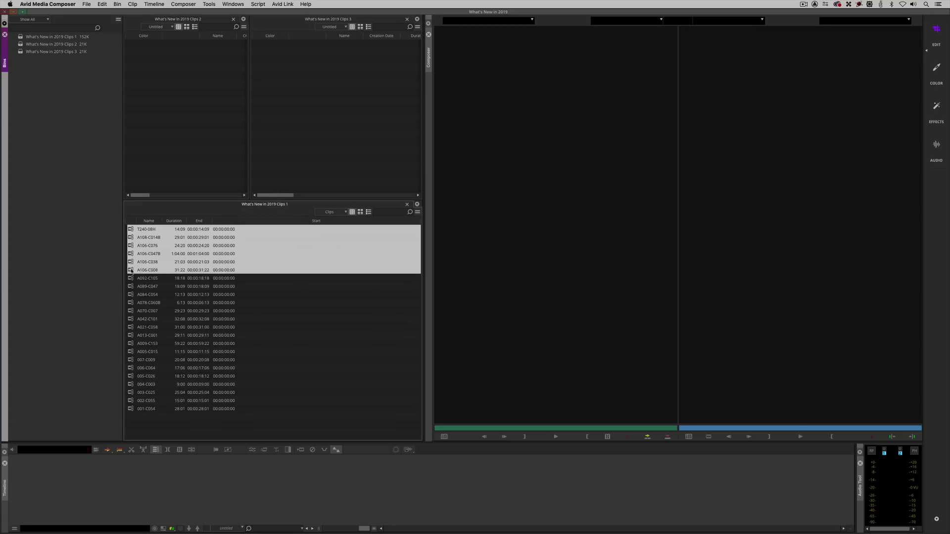
drag(173, 137, 173, 139)
Move A089-C047 through A070-C007 and A009-C153 into Clips 3, and 005-C026 into Clips 2
click(143, 237)
shift+click(143, 262)
drag(136, 249, 312, 144)
drag(146, 295, 173, 136)
drag(148, 261, 291, 160)
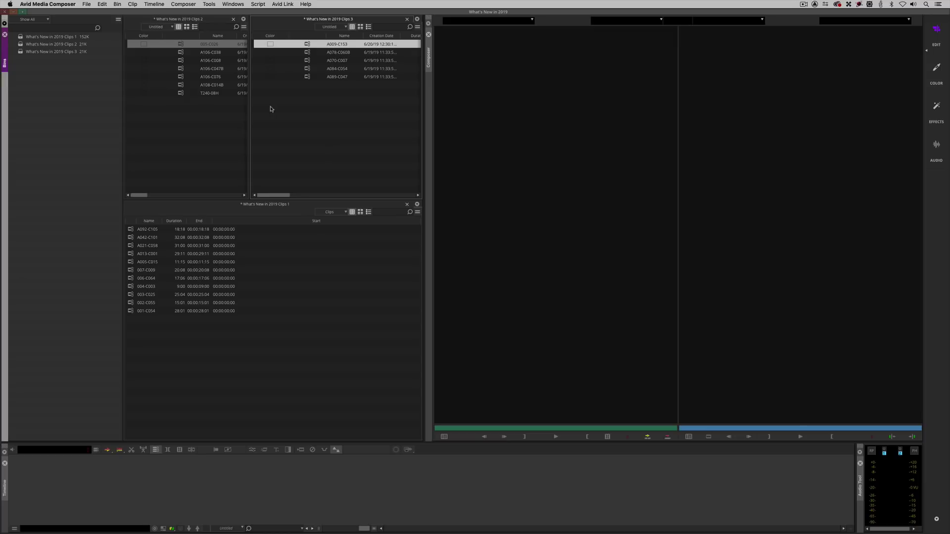
Float the bins as a window, collapse the bin list, and enlarge the window
drag(5, 52, 161, 60)
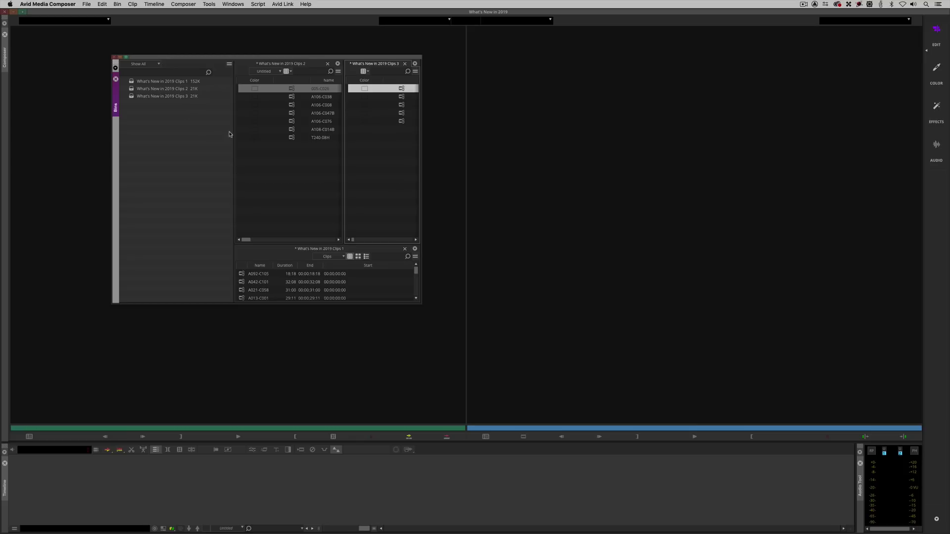
drag(233, 132, 107, 133)
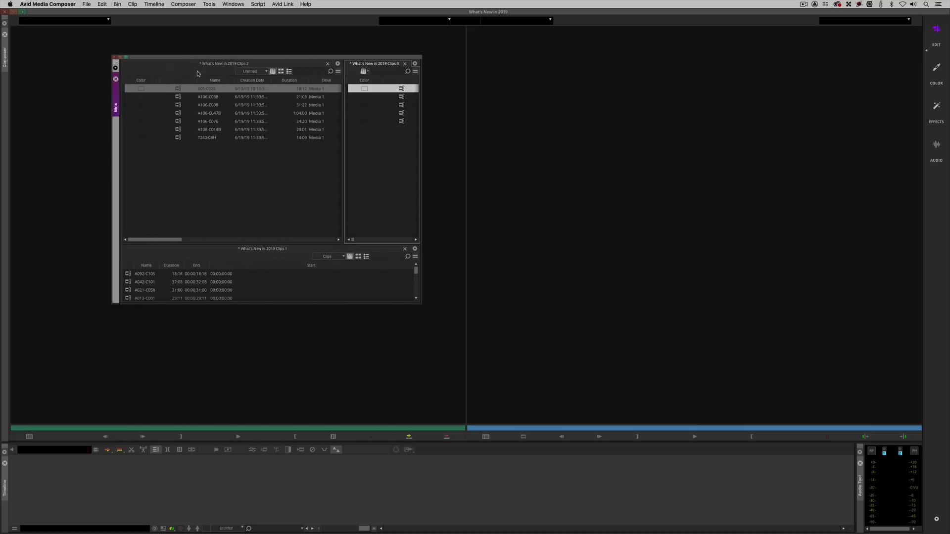
drag(224, 60, 187, 17)
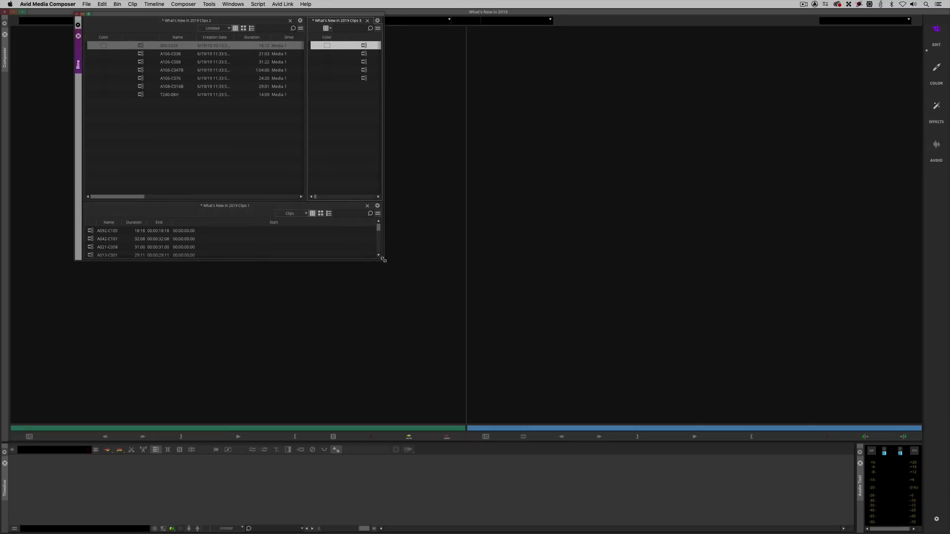
drag(384, 260, 757, 461)
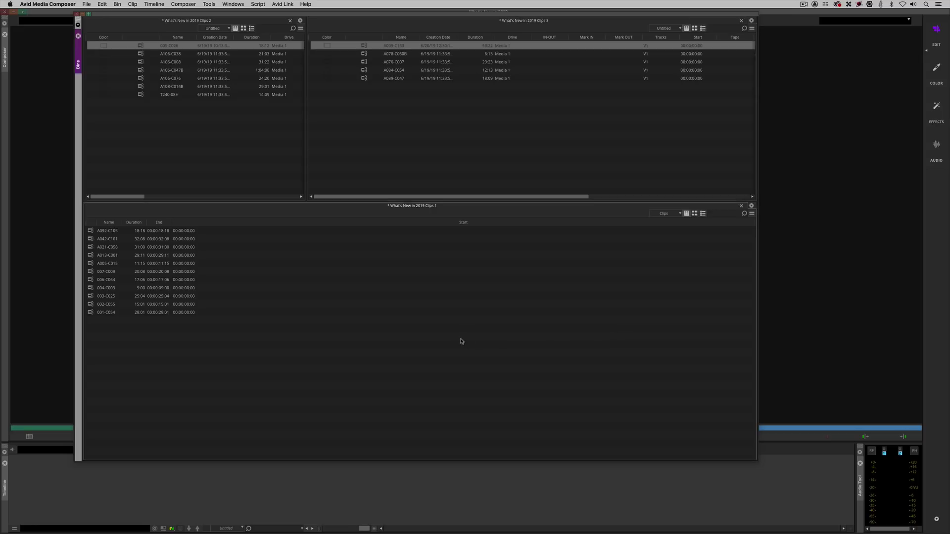
Deselect clips, make Clips 3 active, widen Clips 2, and keep the bin list collapsed
click(314, 180)
click(271, 150)
click(399, 156)
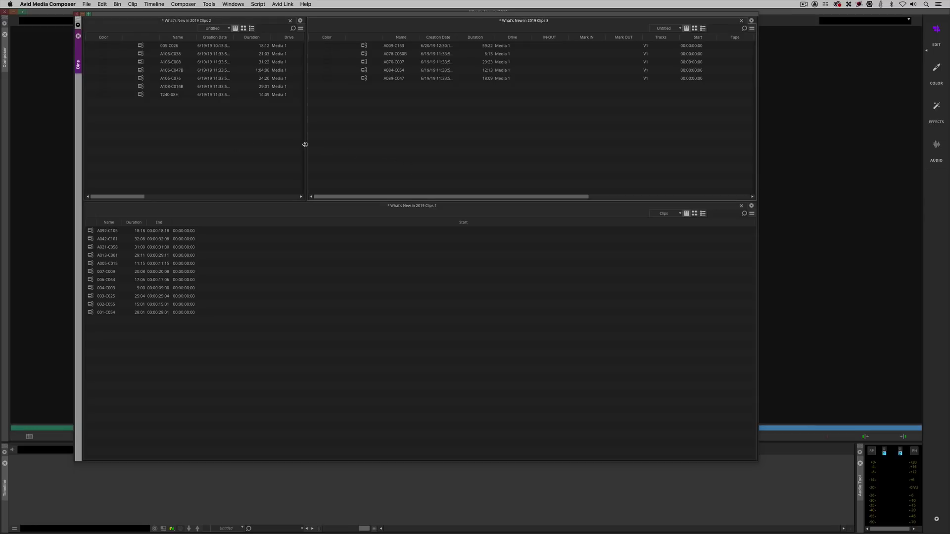
drag(306, 146, 322, 145)
drag(82, 153, 268, 170)
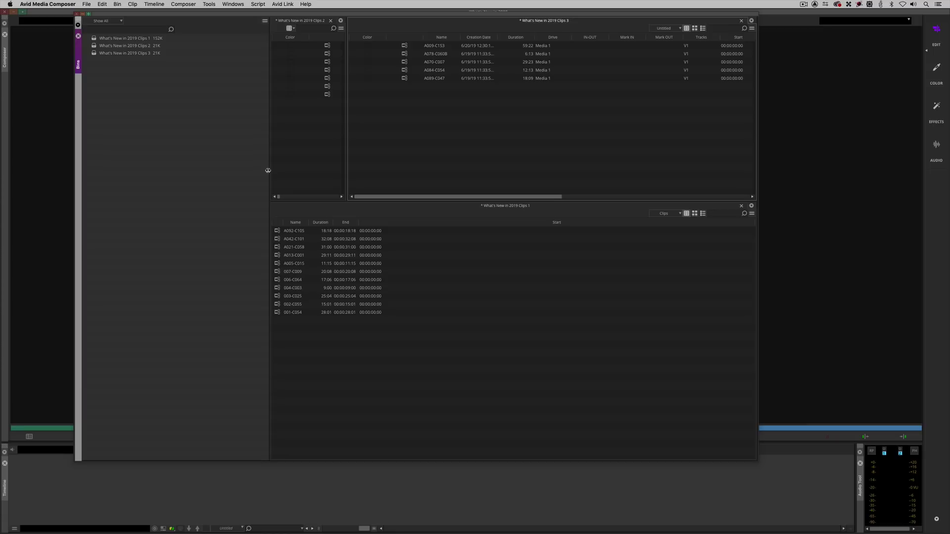
drag(267, 170, 81, 171)
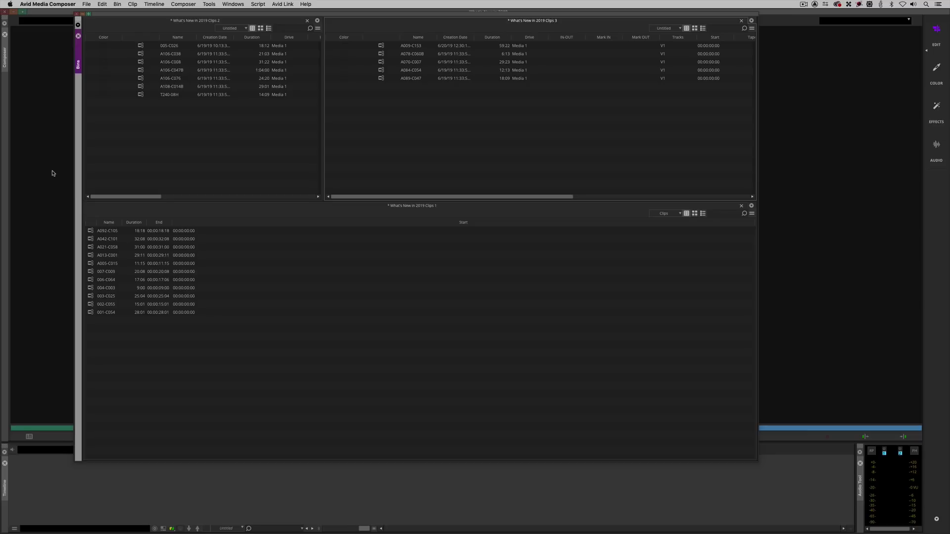
Move all clips from Clips 1 and Clips 3 into Clips 2 and close both empty bins
key(super+a)
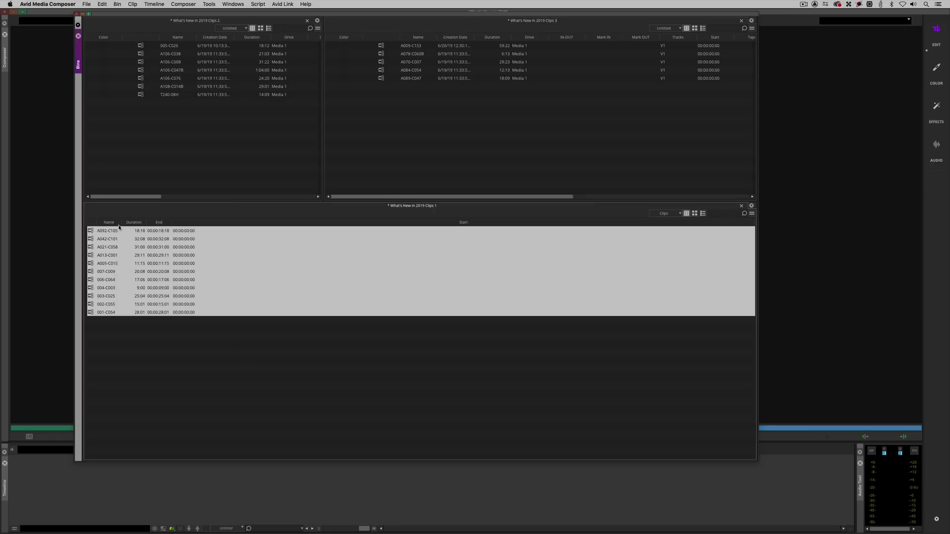
drag(108, 228, 198, 134)
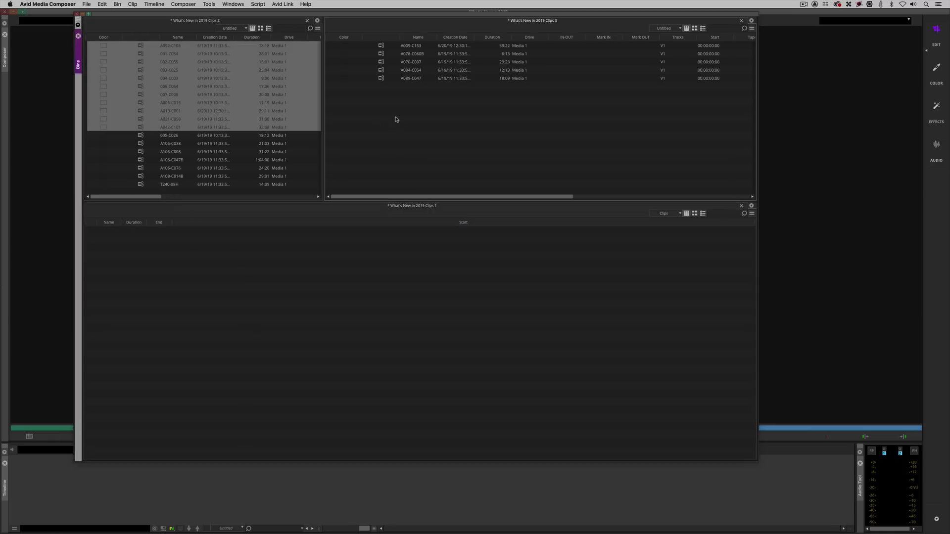
key(super+a)
drag(383, 78, 208, 113)
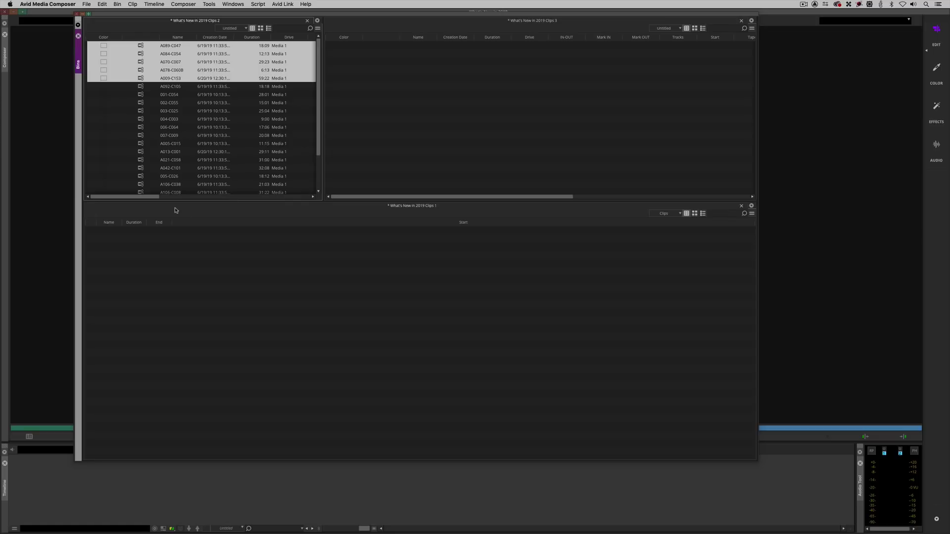
click(741, 206)
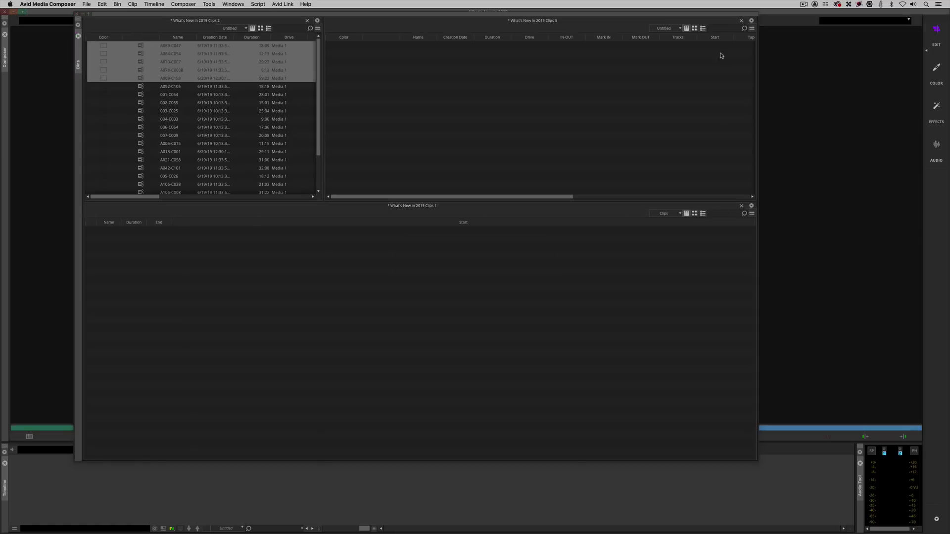
click(742, 21)
Dock the bin back at left, restore the editing workspace, and clear the clip selection
drag(81, 63, 3, 69)
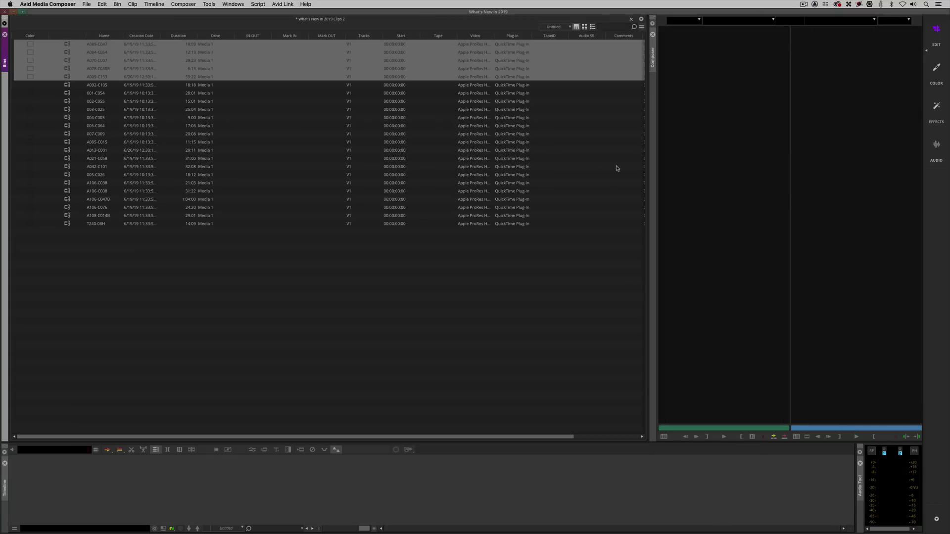
drag(648, 174, 439, 168)
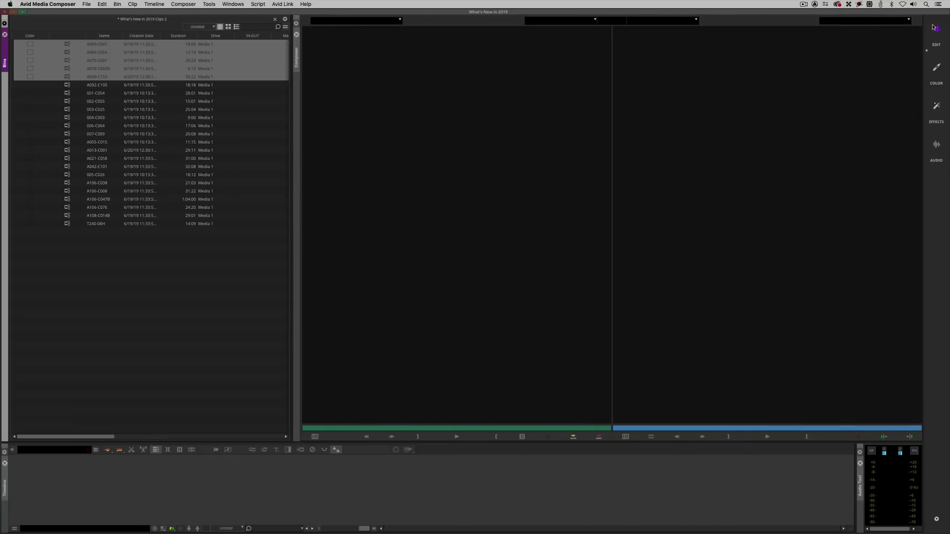
click(935, 28)
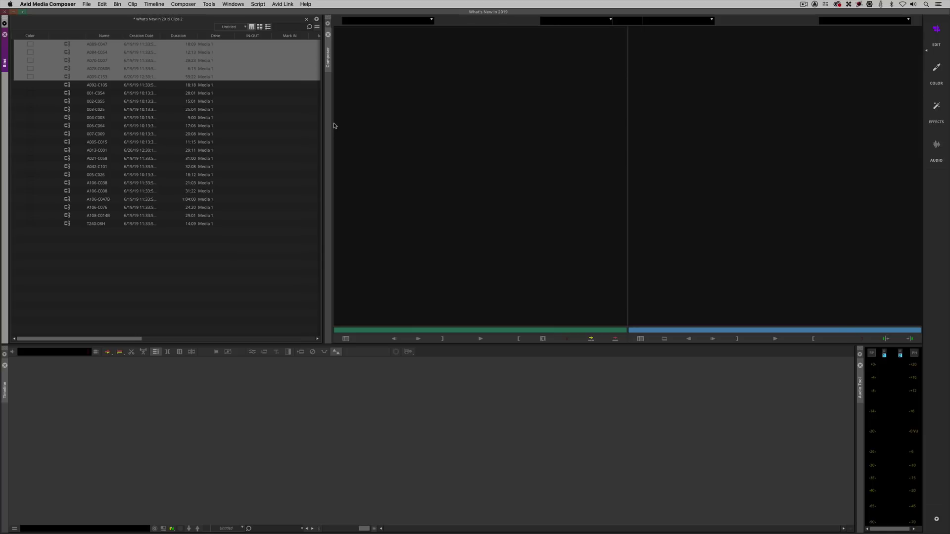
click(241, 242)
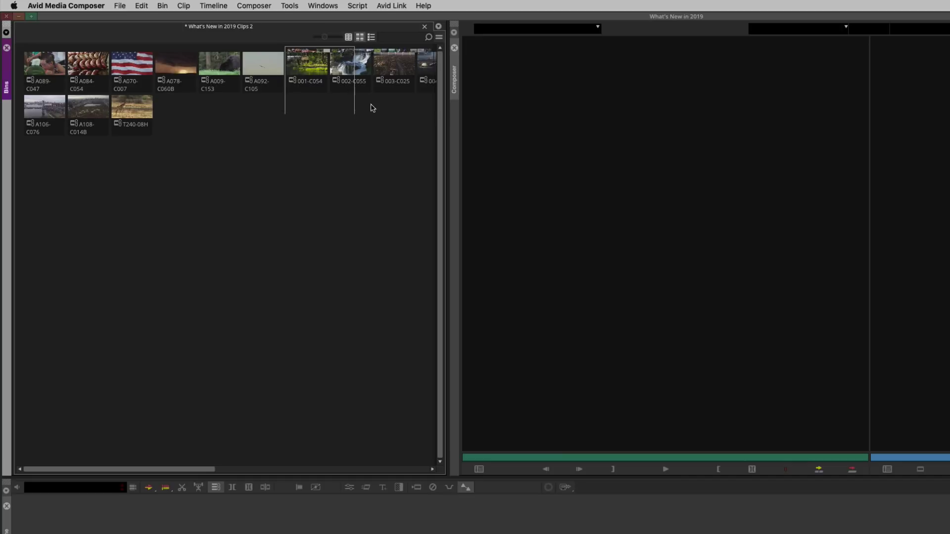
Lay out the Clips 2 thumbnails with Bin > Align and Fill > Fill Window
click(163, 5)
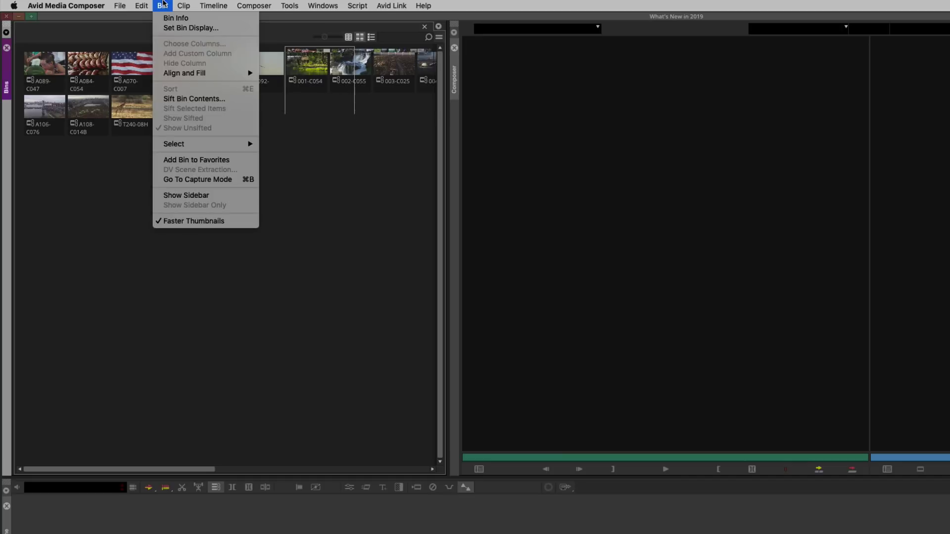
mouse_move(183, 74)
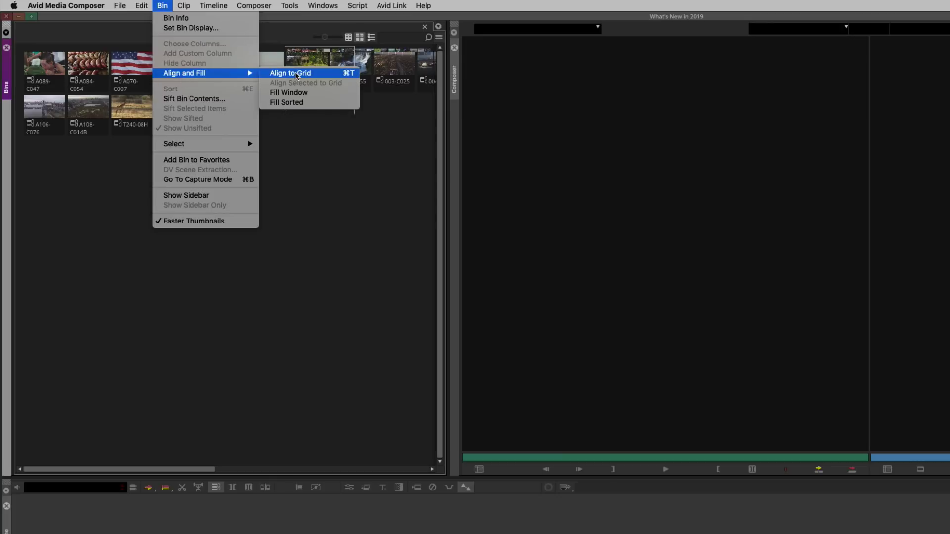
click(292, 93)
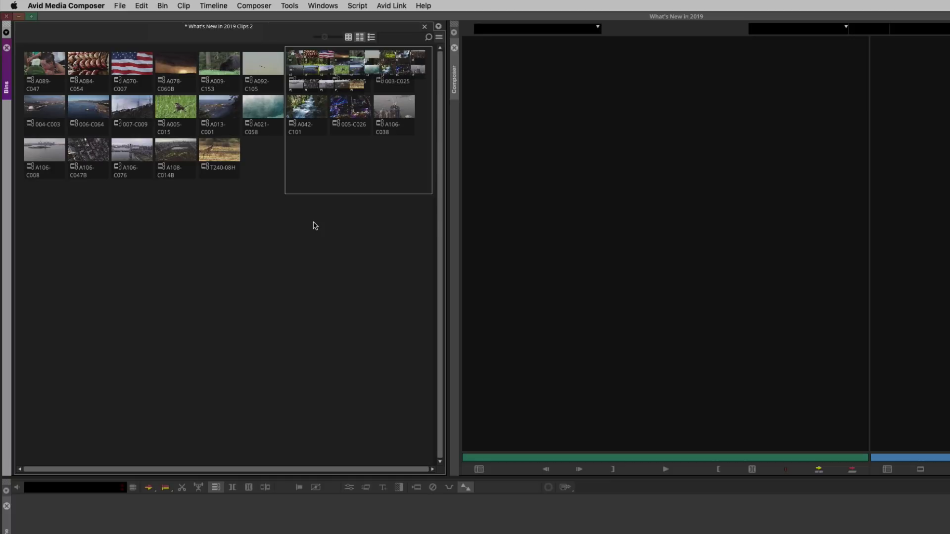
Shrink the thumbnails and move T240-08H and five other clips into open space below
key(super+k)
key(super+k)
key(super+k)
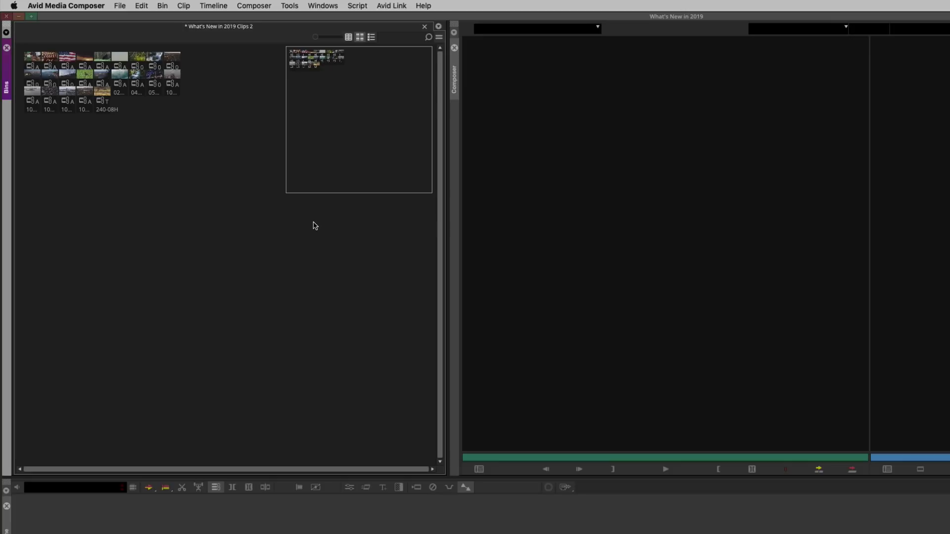
click(107, 95)
drag(107, 94, 177, 312)
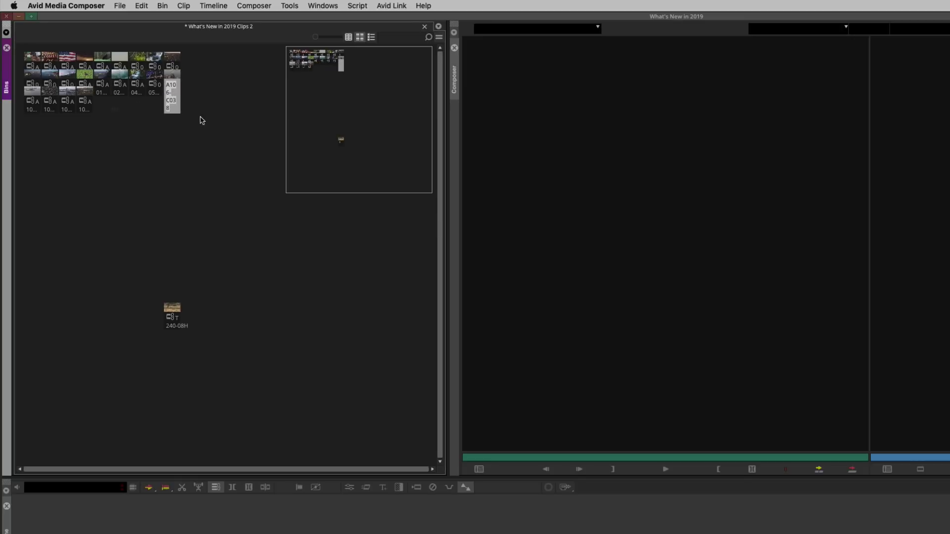
drag(173, 58, 257, 311)
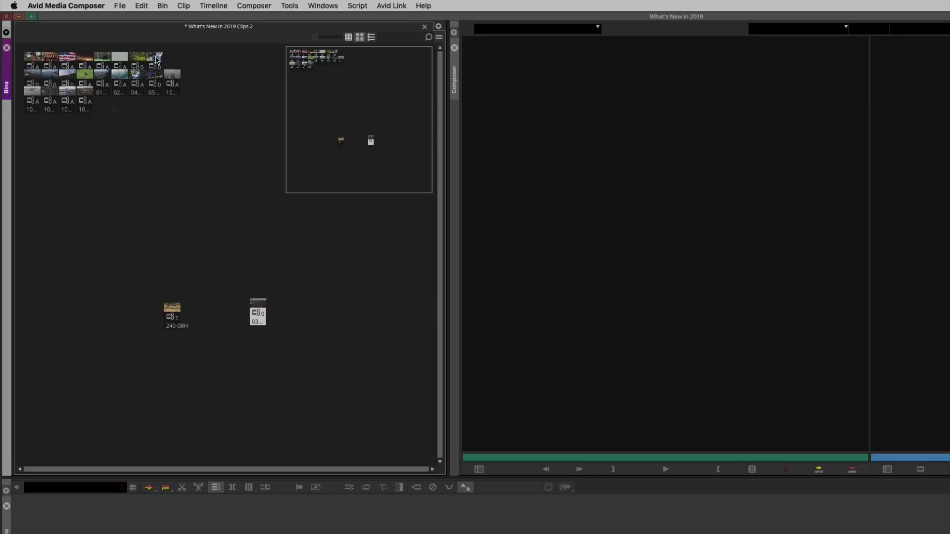
drag(156, 59, 327, 304)
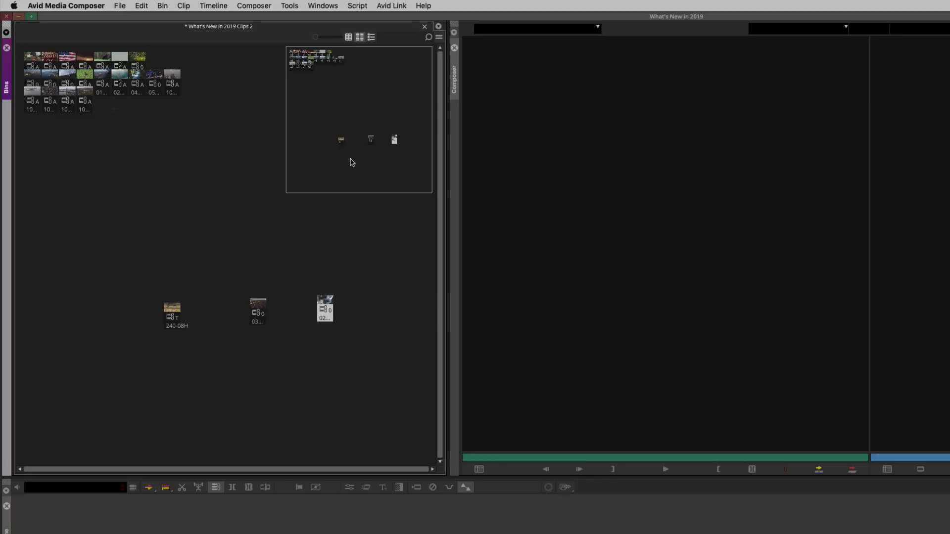
drag(141, 59, 114, 308)
drag(127, 65, 406, 424)
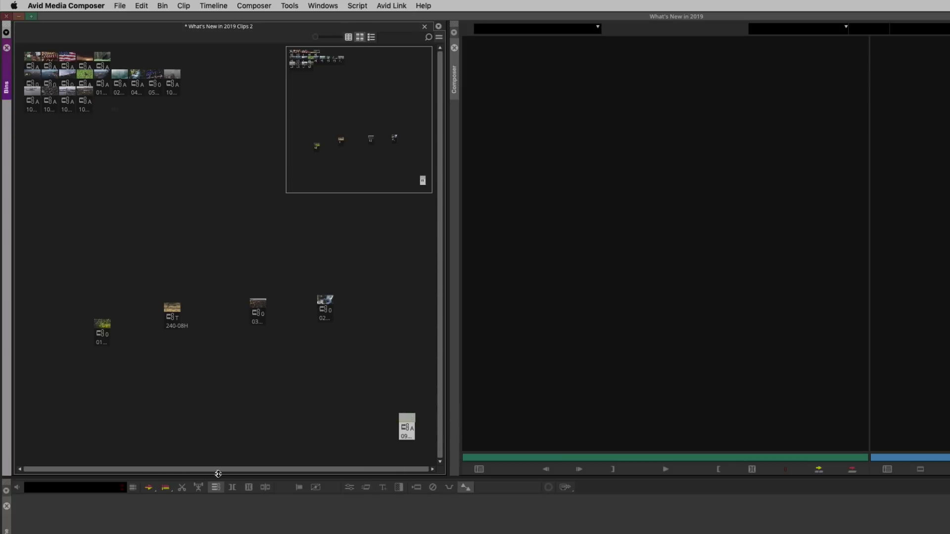
drag(174, 80, 241, 275)
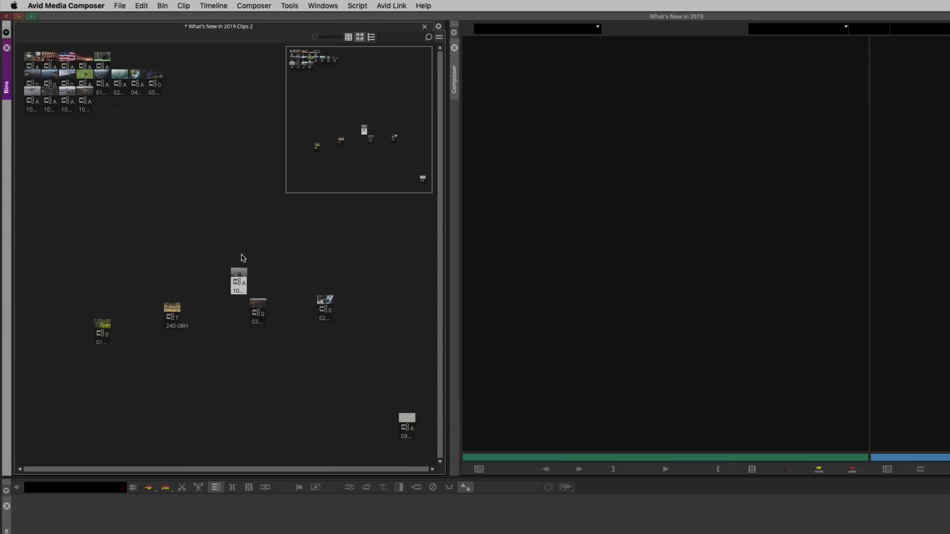
Enlarge thumbnails slightly and build the lower-left group and the group beside T240-08H
key(super+a)
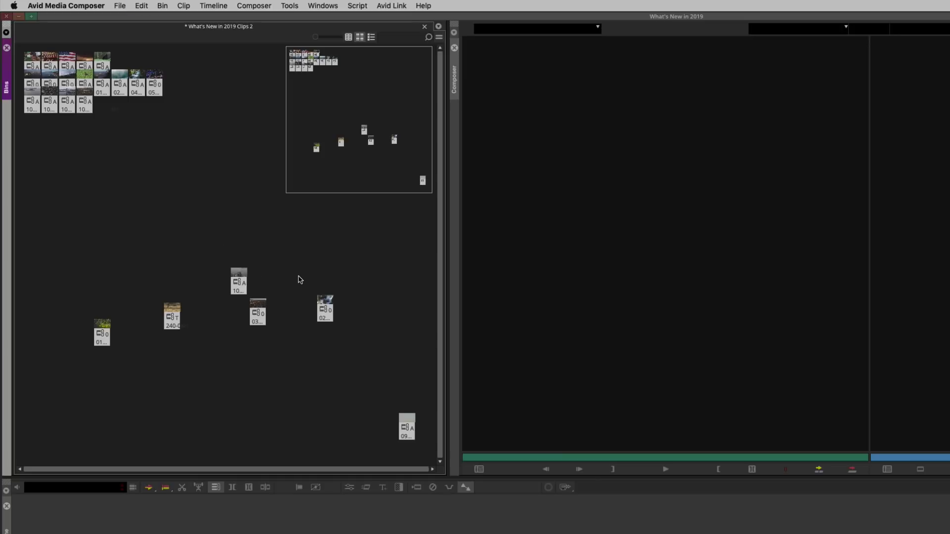
click(294, 246)
drag(243, 277, 351, 292)
drag(314, 37, 310, 38)
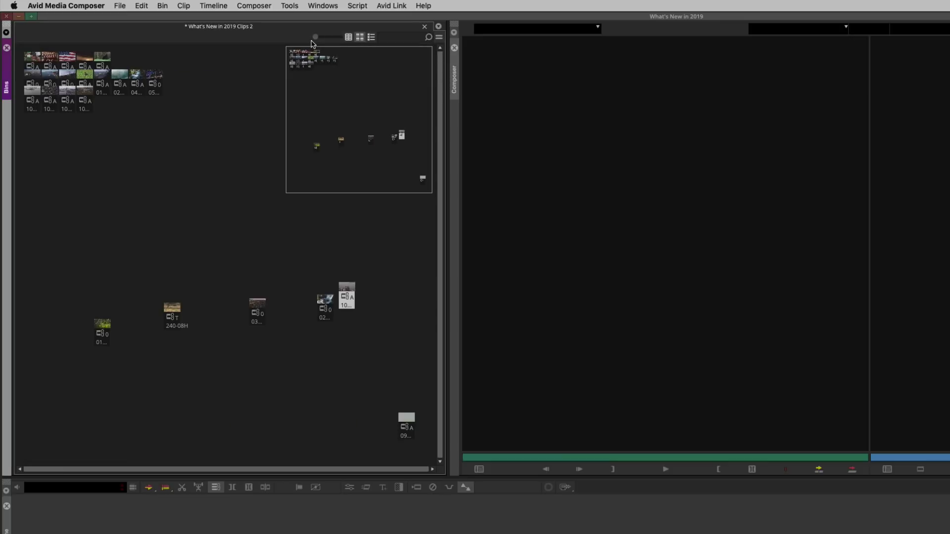
drag(163, 73, 77, 300)
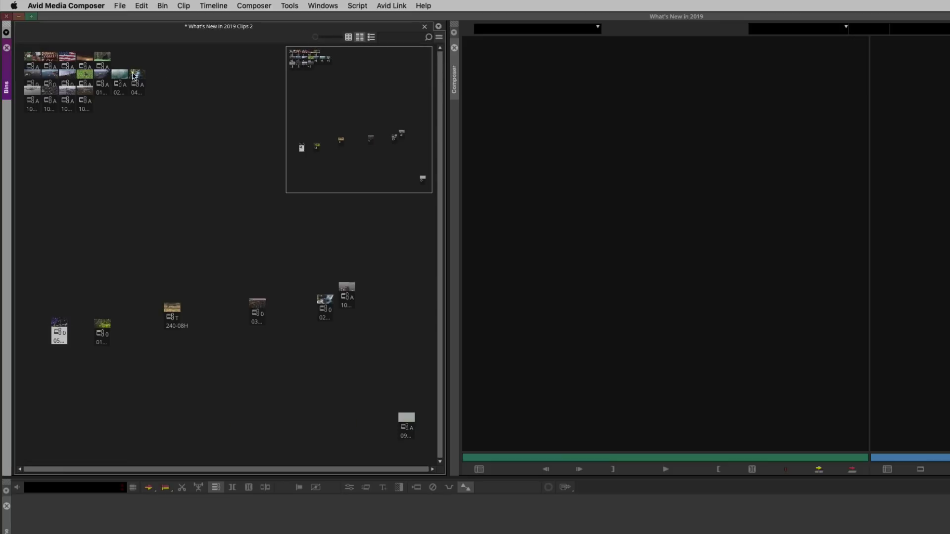
drag(136, 79, 71, 286)
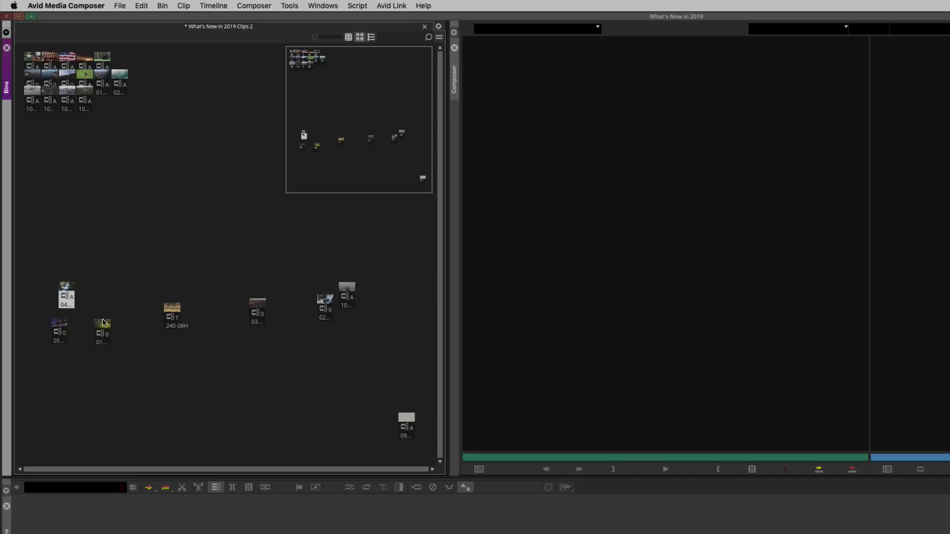
drag(103, 325, 39, 280)
drag(121, 79, 173, 289)
drag(105, 62, 161, 280)
drag(84, 63, 195, 272)
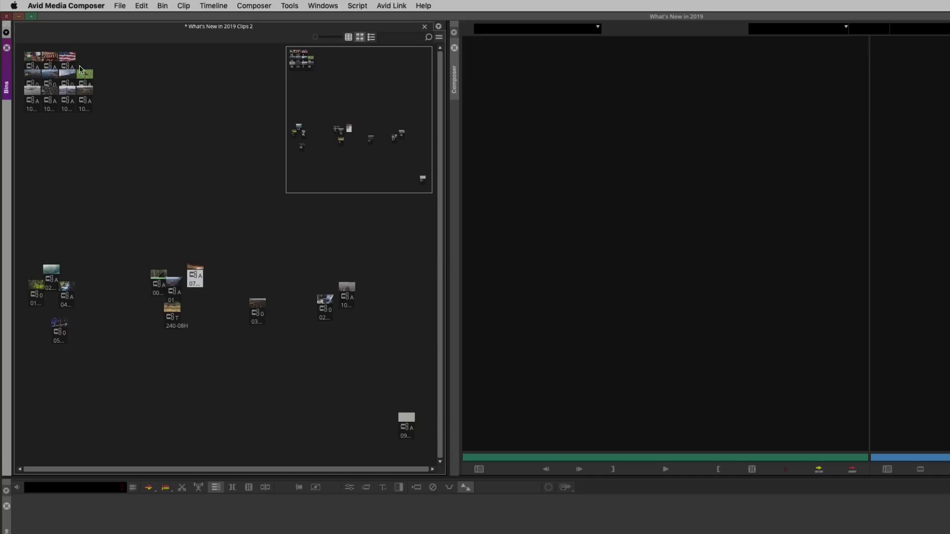
Gather remaining clips, including the flag and green clips, into middle, right-hand and lower-right groups
drag(73, 62, 278, 289)
drag(87, 103, 262, 284)
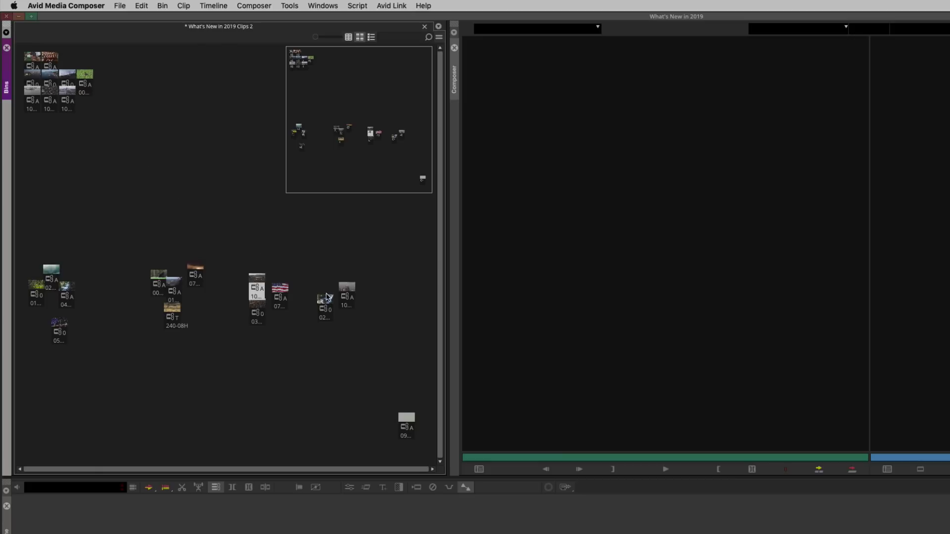
drag(347, 296, 400, 275)
click(325, 307)
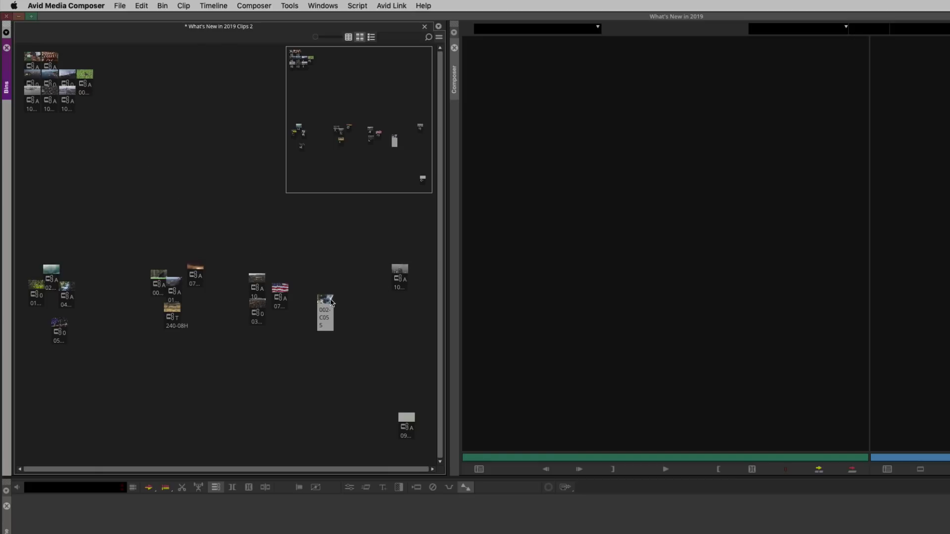
drag(329, 302, 390, 287)
drag(85, 75, 368, 425)
drag(64, 97, 171, 251)
drag(52, 69, 369, 392)
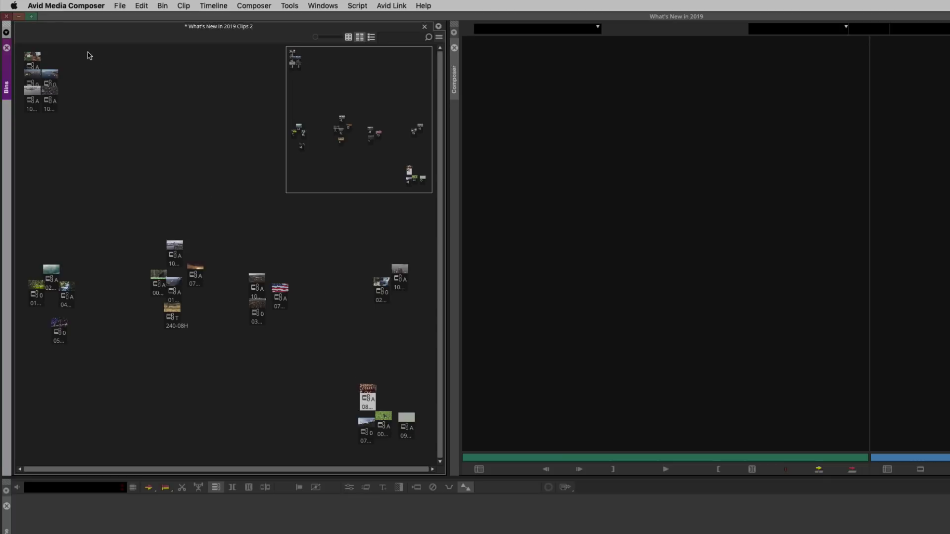
drag(56, 77, 384, 254)
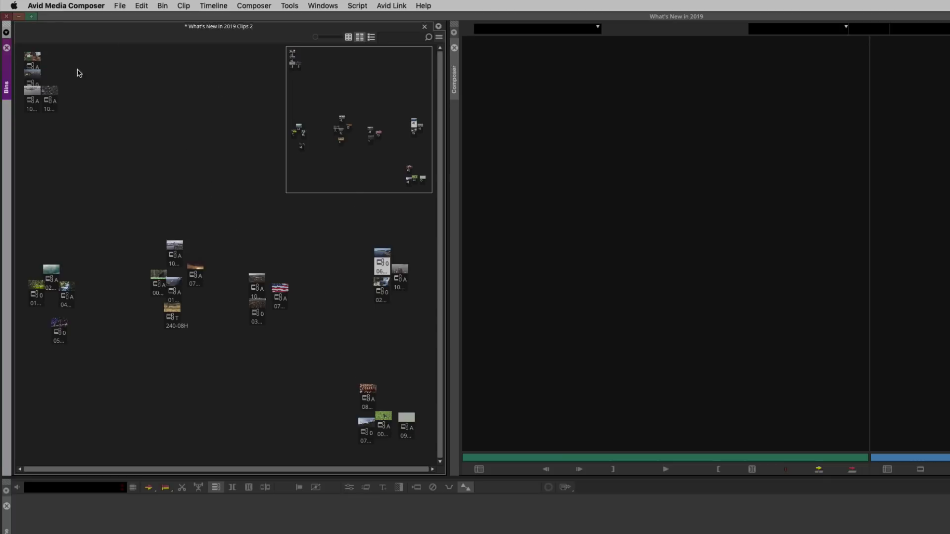
drag(57, 91, 58, 238)
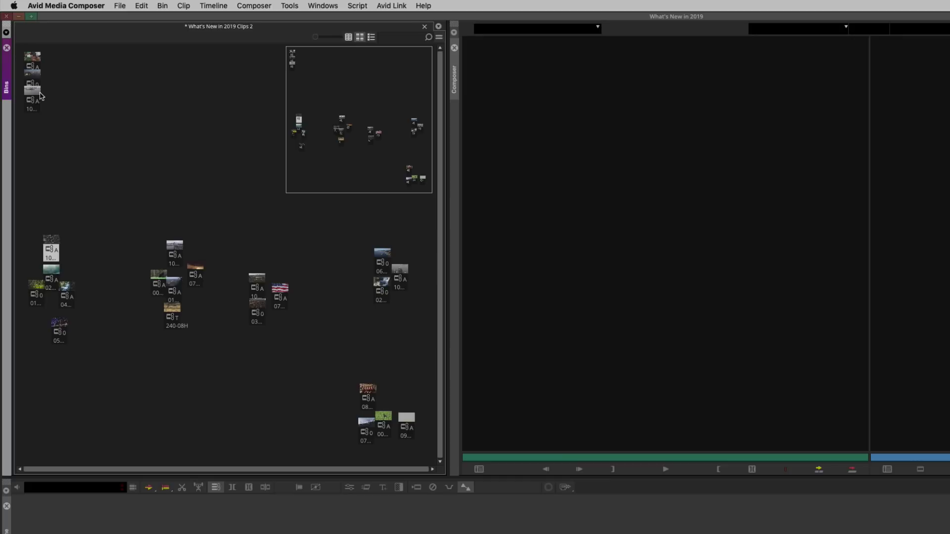
drag(39, 94, 275, 251)
drag(43, 64, 307, 257)
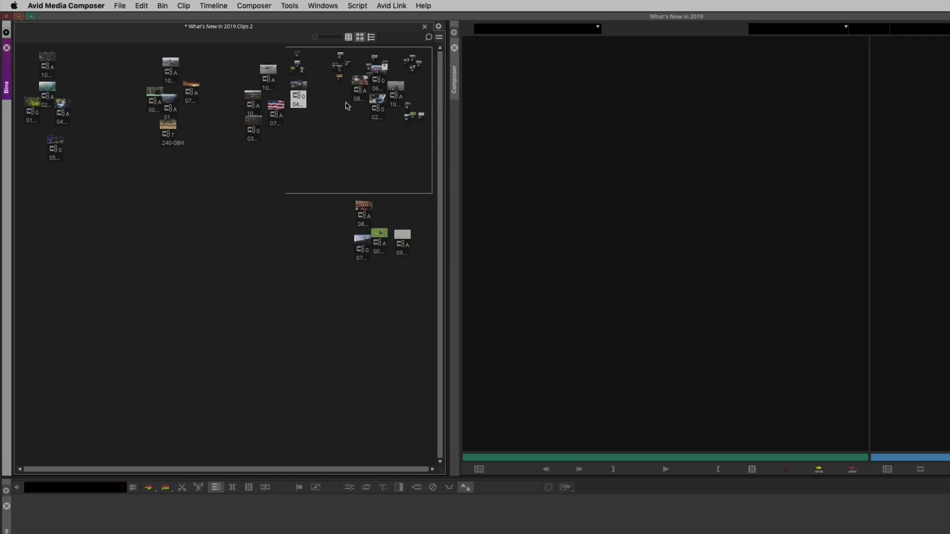
Enlarge the thumbnails and use the bin map to show the T240-08H and A078-C060B group
drag(316, 36, 325, 41)
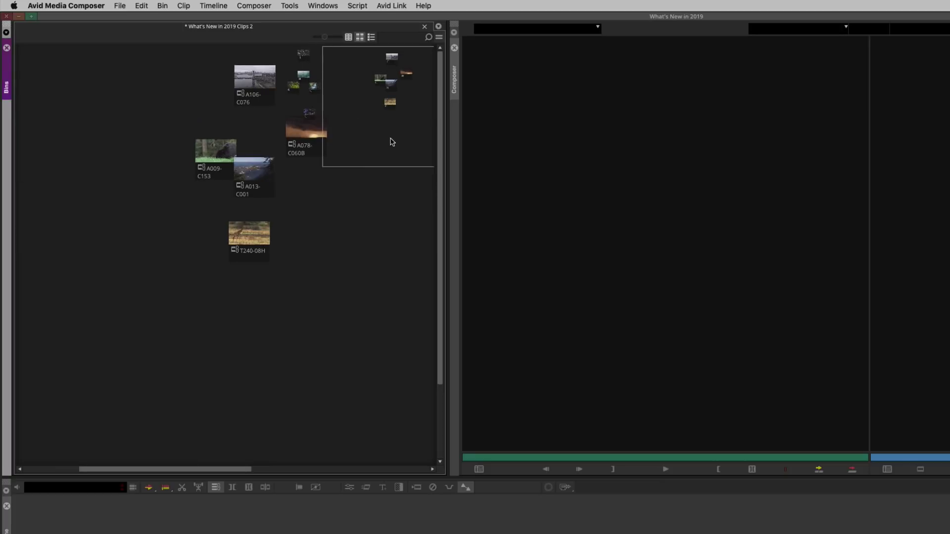
scroll(377, 143, right, 6)
scroll(377, 143, down, 4)
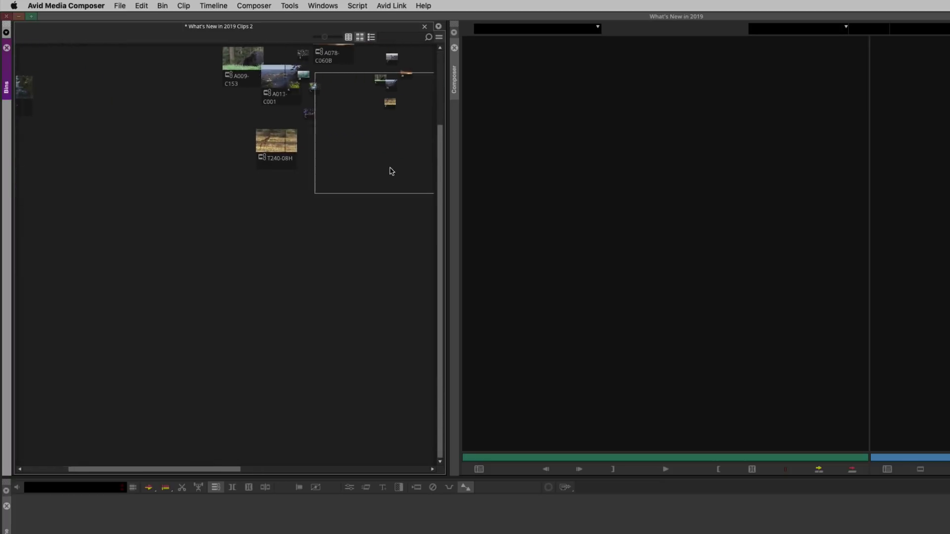
mouse_move(428, 174)
mouse_down()
mouse_move(513, 135)
mouse_move(564, 127)
mouse_move(488, 143)
mouse_move(416, 180)
mouse_move(467, 257)
mouse_move(451, 290)
mouse_move(388, 84)
mouse_move(350, 64)
mouse_move(376, 72)
mouse_up()
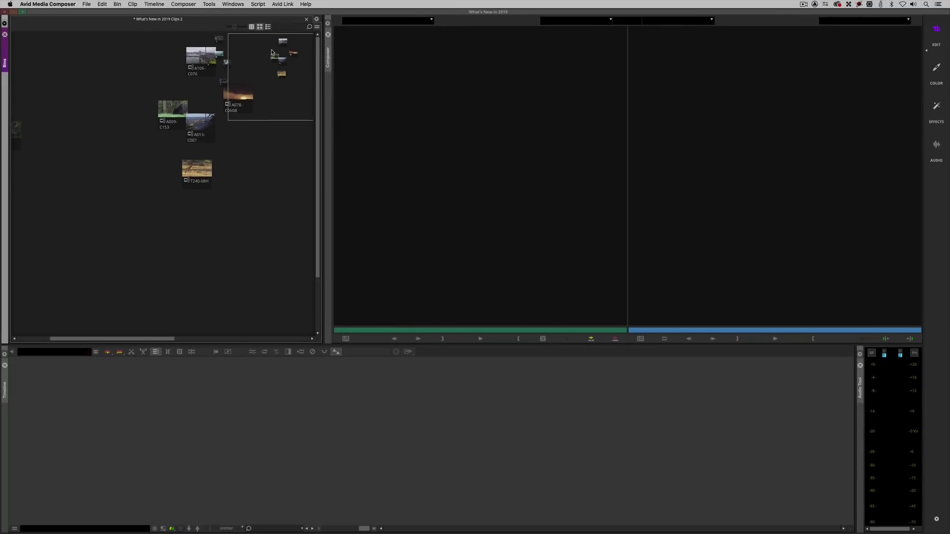